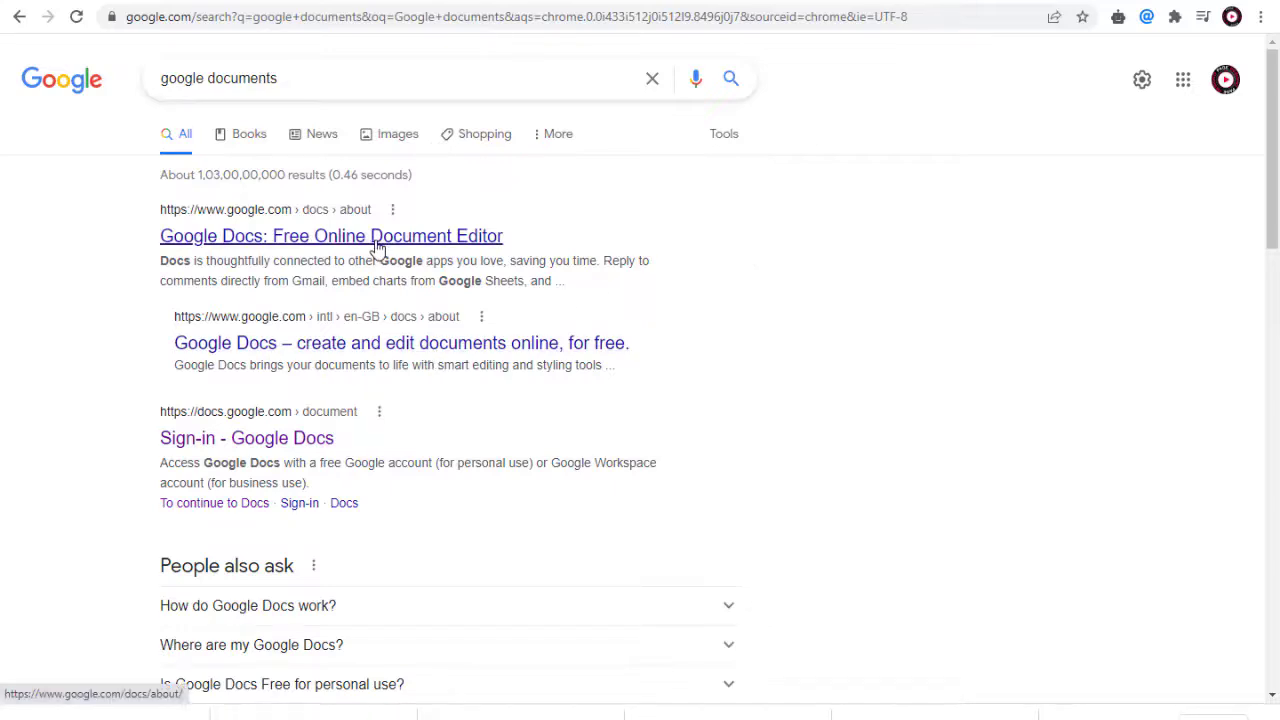
Step: Create a blank Google Docs document and insert a table with two columns and one row
{"action": "left_click", "coordinate": [283, 448]}
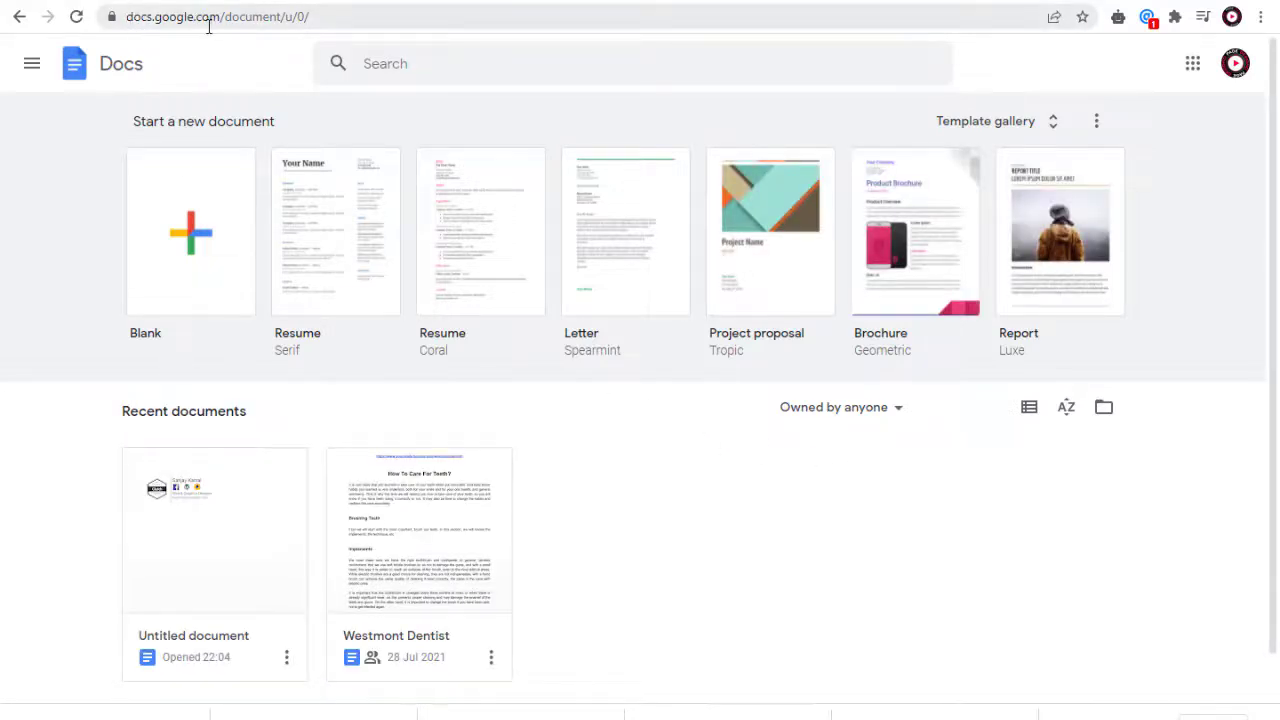
{"action": "left_click", "coordinate": [210, 253]}
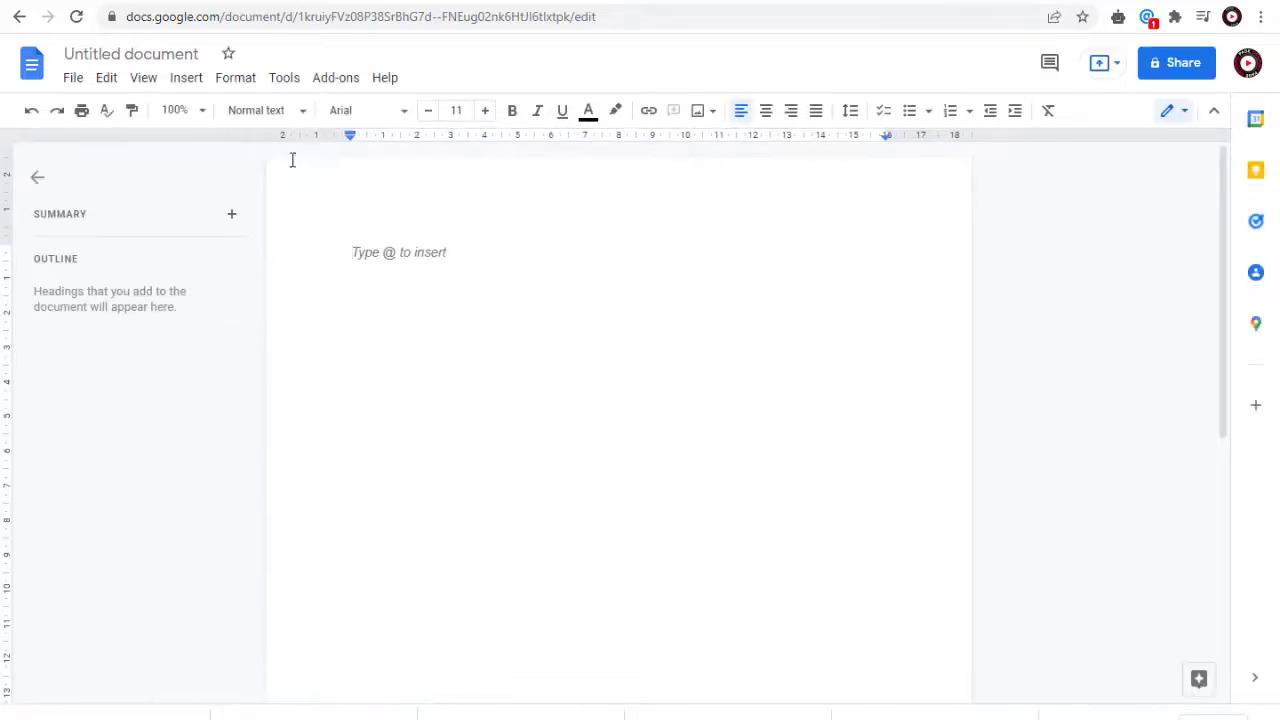
{"action": "left_click", "coordinate": [200, 88]}
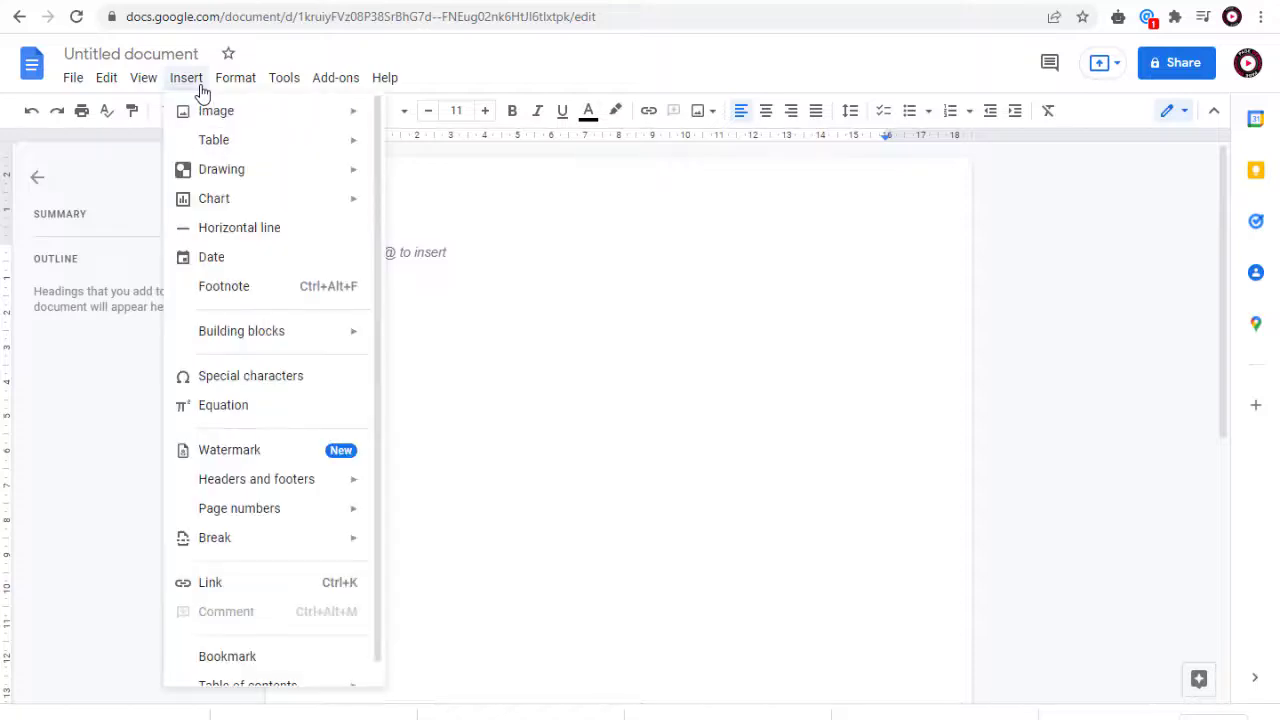
{"action": "mouse_move", "coordinate": [217, 144]}
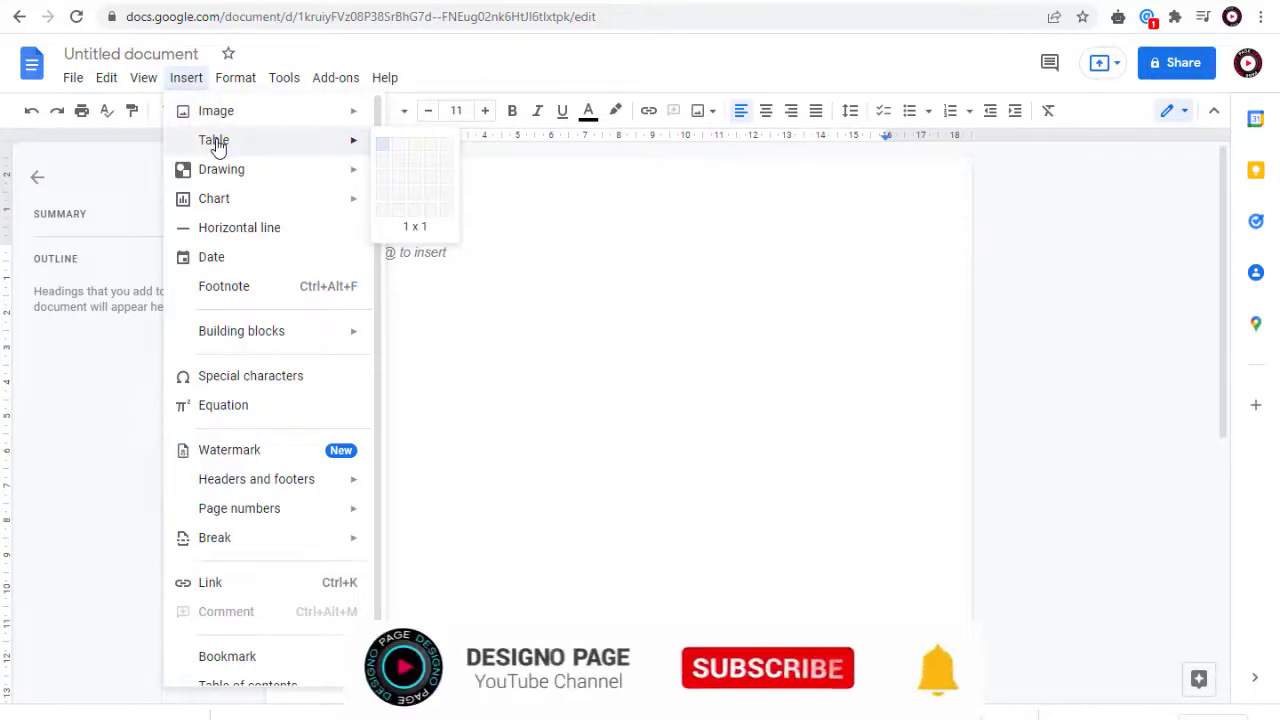
{"action": "left_click", "coordinate": [398, 151]}
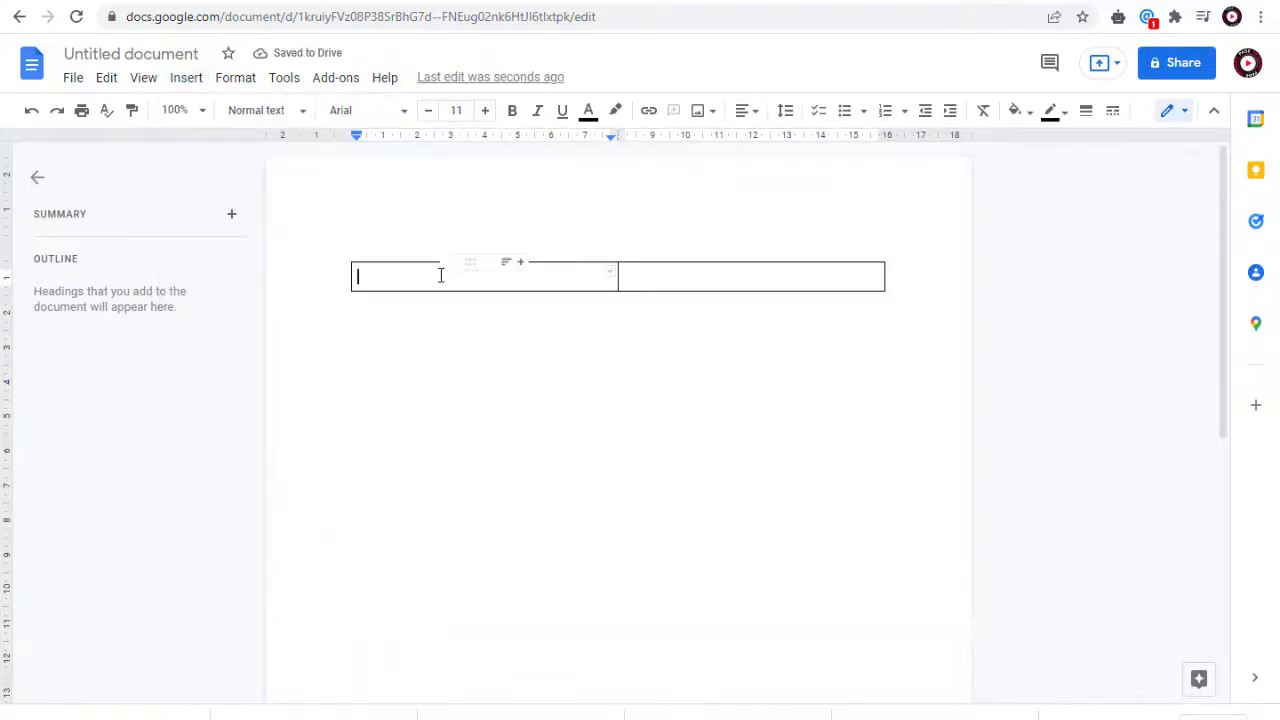
Step: Insert the designopage_logo image from the computer into the first table cell and narrow that column to fit the logo
{"action": "left_click", "coordinate": [689, 277]}
{"action": "left_click", "coordinate": [535, 282]}
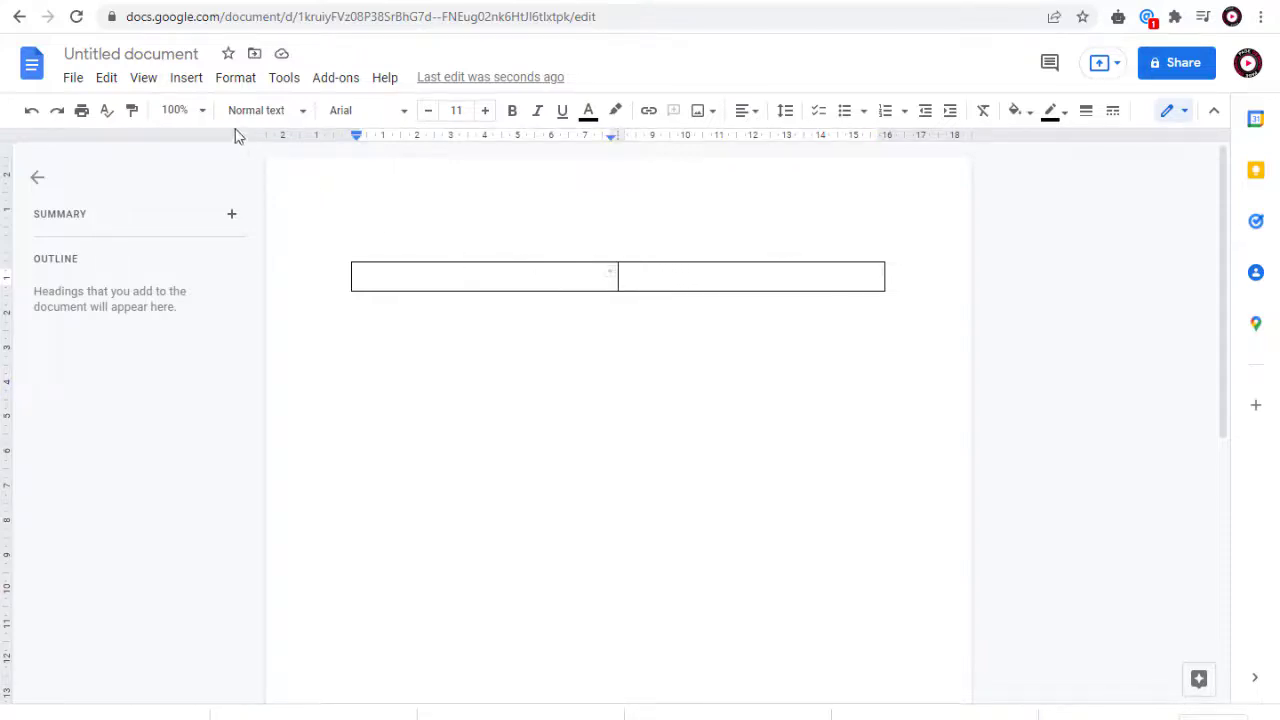
{"action": "left_click", "coordinate": [186, 78]}
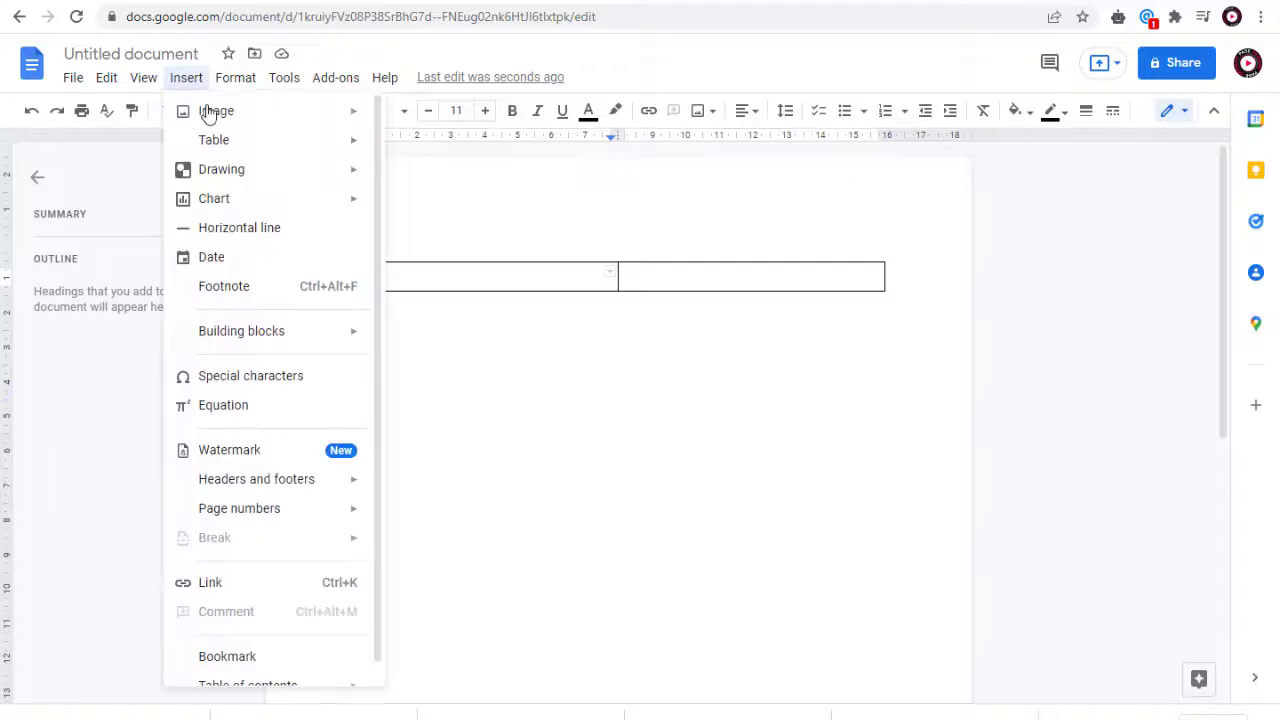
{"action": "mouse_move", "coordinate": [213, 120]}
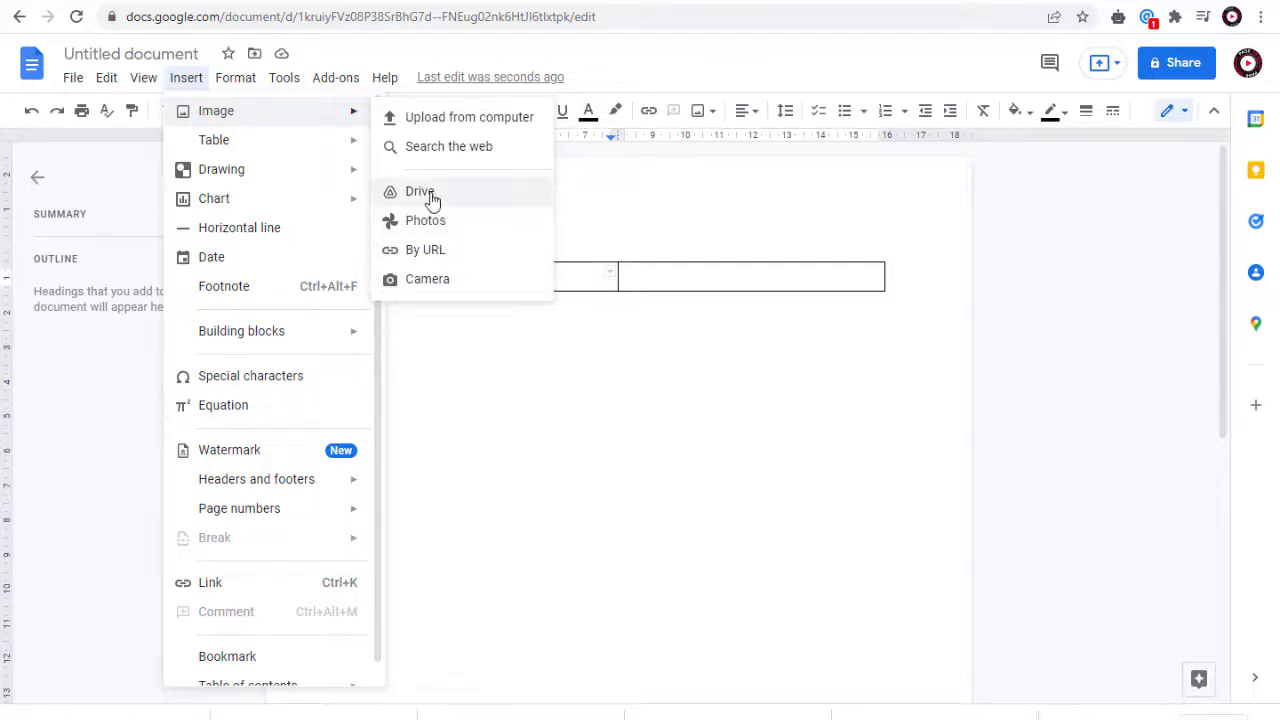
{"action": "left_click", "coordinate": [440, 120]}
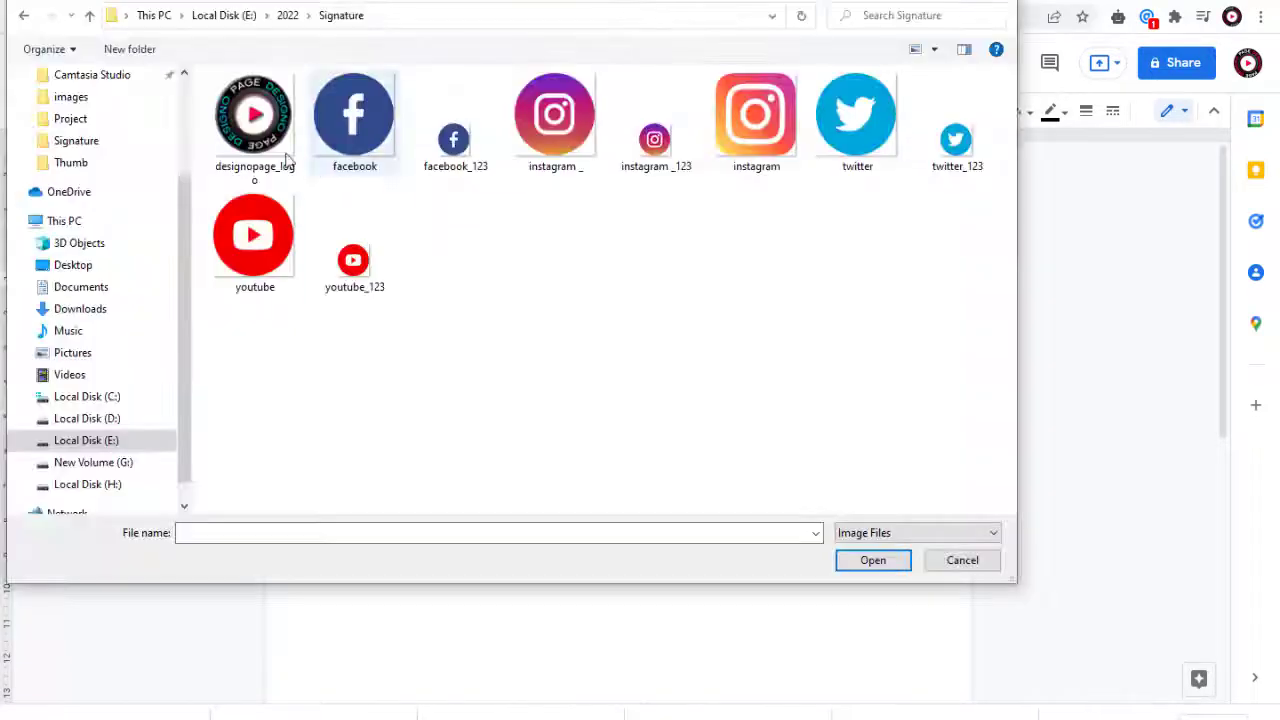
{"action": "left_click", "coordinate": [230, 140]}
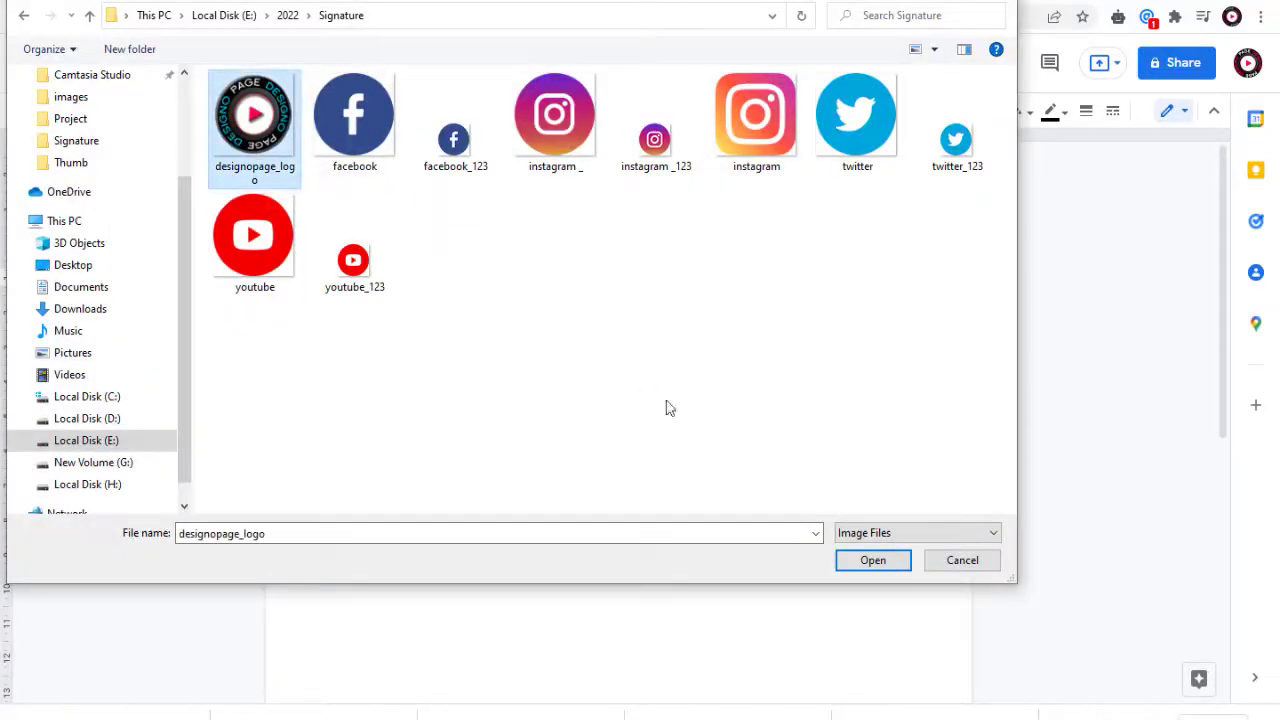
{"action": "left_click", "coordinate": [868, 568]}
{"action": "left_click_drag", "start_coordinate": [587, 352], "coordinate": [500, 346]}
Step: Enter the person's full name in the cell beside the logo, in bold at font size 13
{"action": "left_click", "coordinate": [529, 289]}
{"action": "type", "text": "Soniya"}
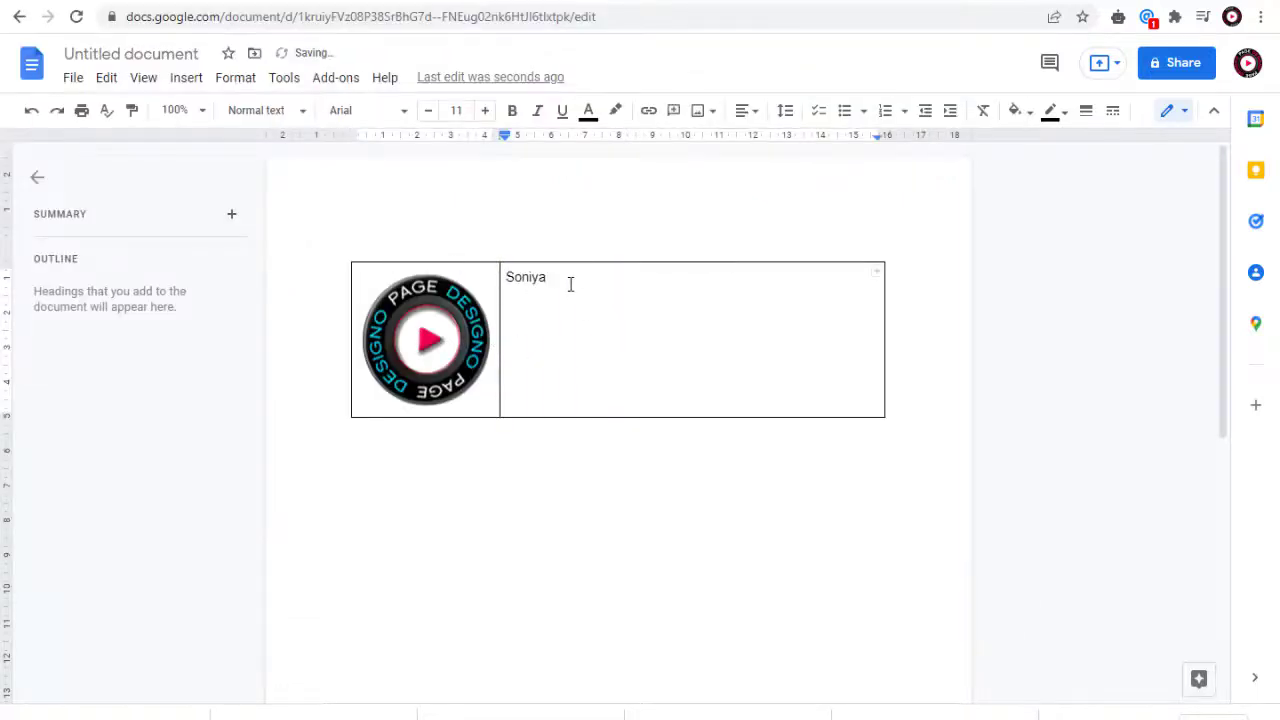
{"action": "type", "text": " Dixit"}
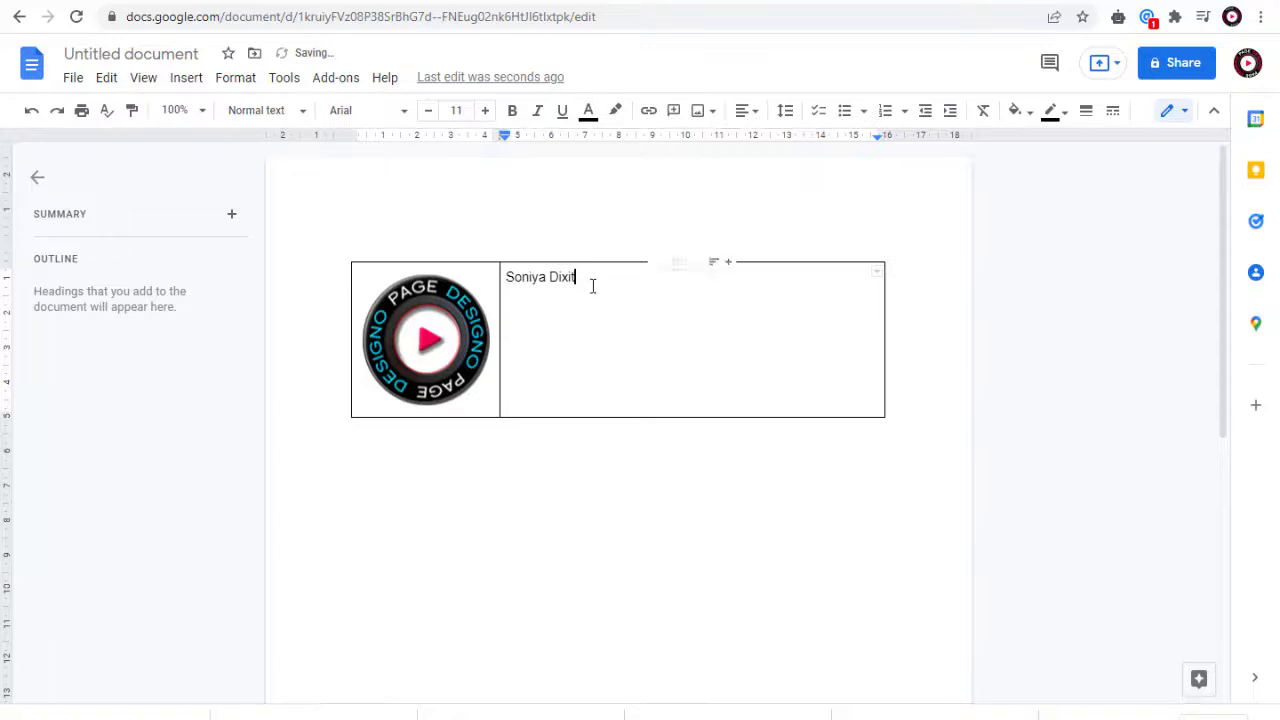
{"action": "left_click_drag", "start_coordinate": [507, 276], "coordinate": [575, 278]}
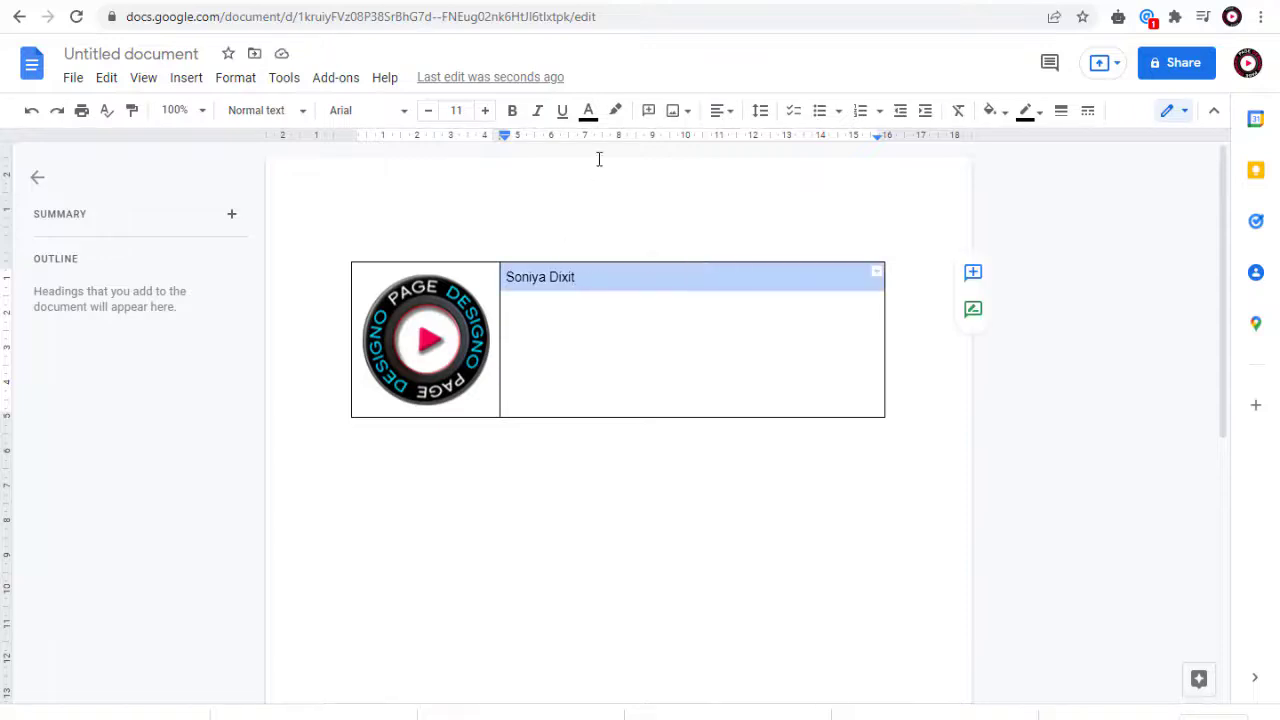
{"action": "left_click", "coordinate": [485, 110]}
{"action": "left_click", "coordinate": [485, 110]}
{"action": "left_click", "coordinate": [485, 110]}
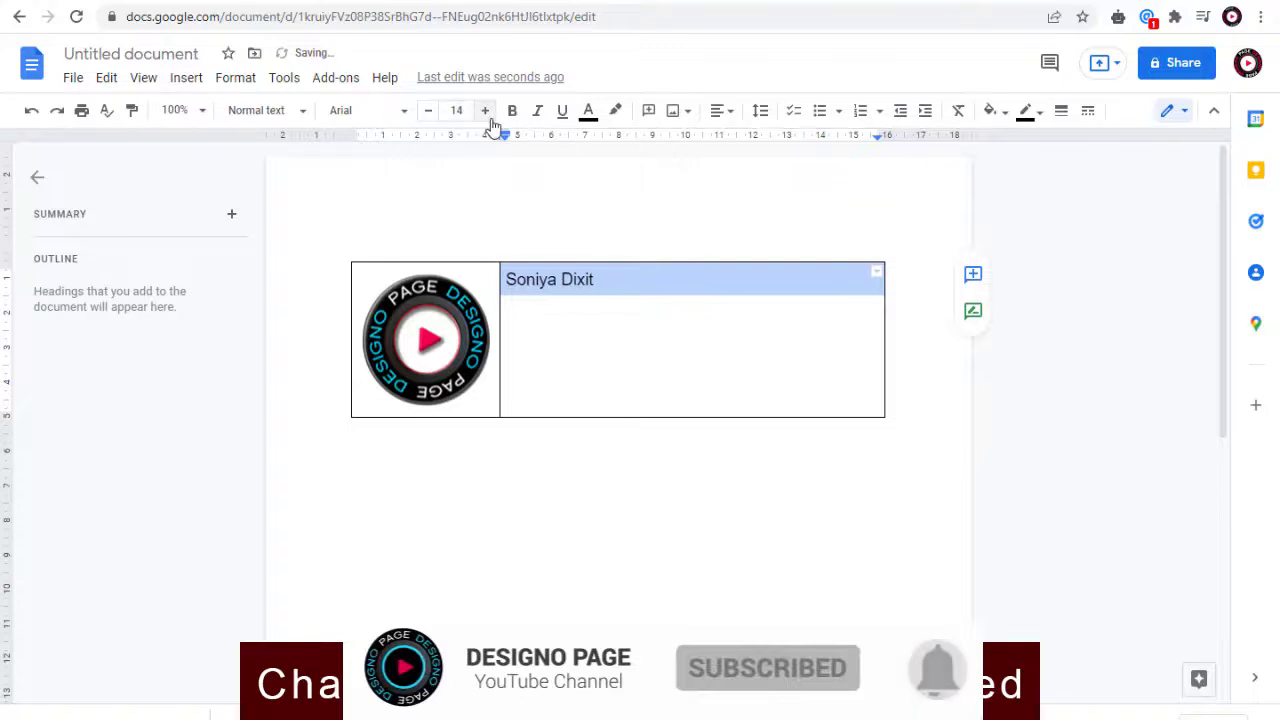
{"action": "left_click", "coordinate": [512, 111]}
{"action": "key", "text": "Down"}
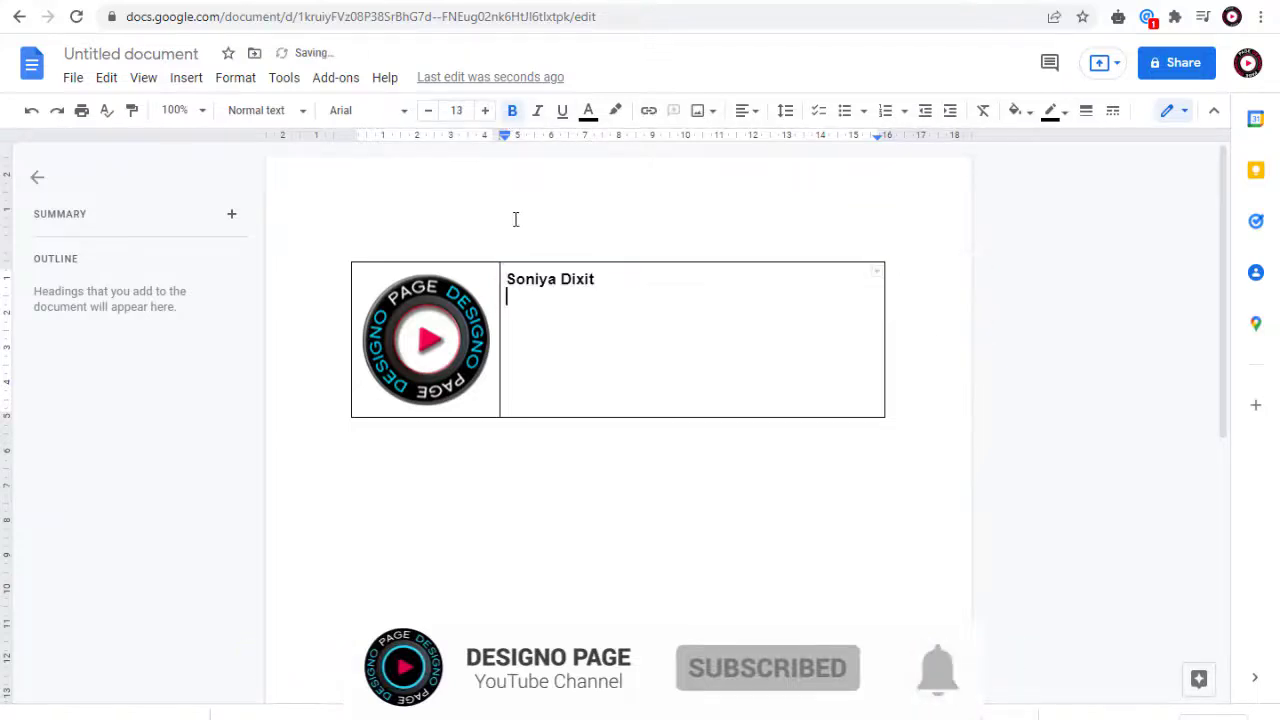
Step: Insert the small Facebook, Instagram, Twitter and YouTube icon images from the computer side by side below the name
{"action": "left_click", "coordinate": [186, 78]}
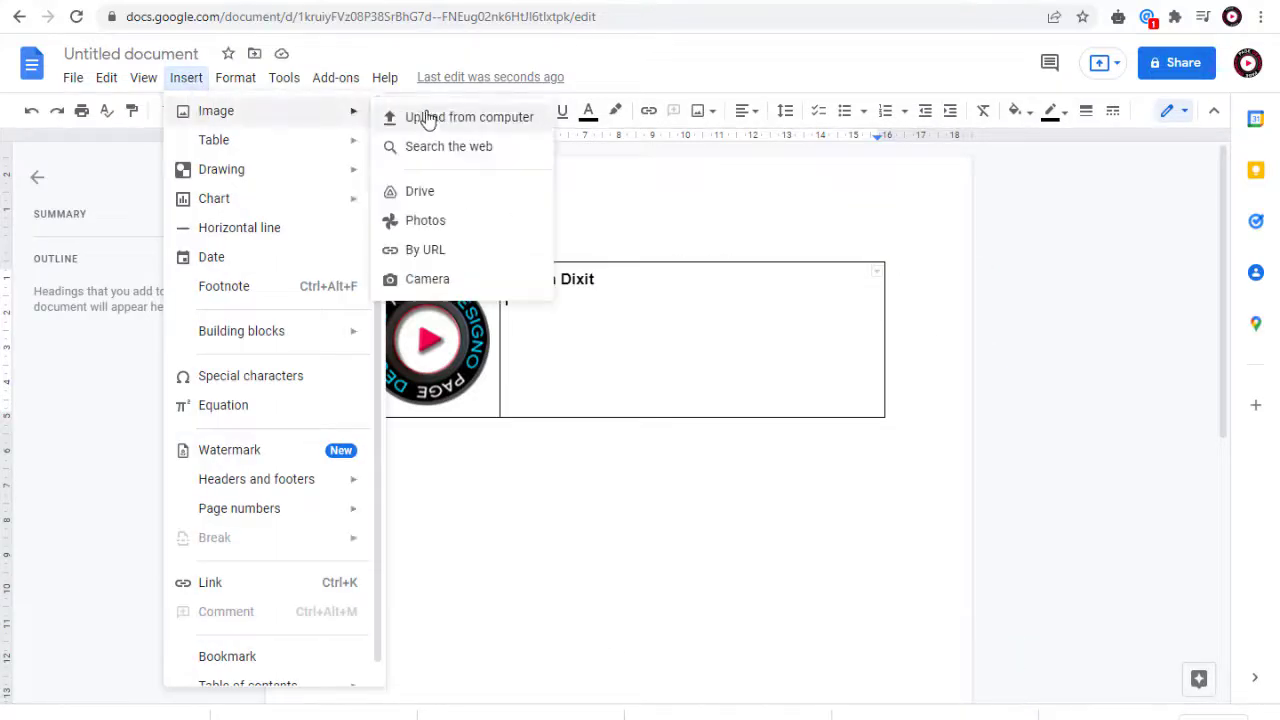
{"action": "left_click", "coordinate": [437, 120]}
{"action": "left_click", "coordinate": [457, 166]}
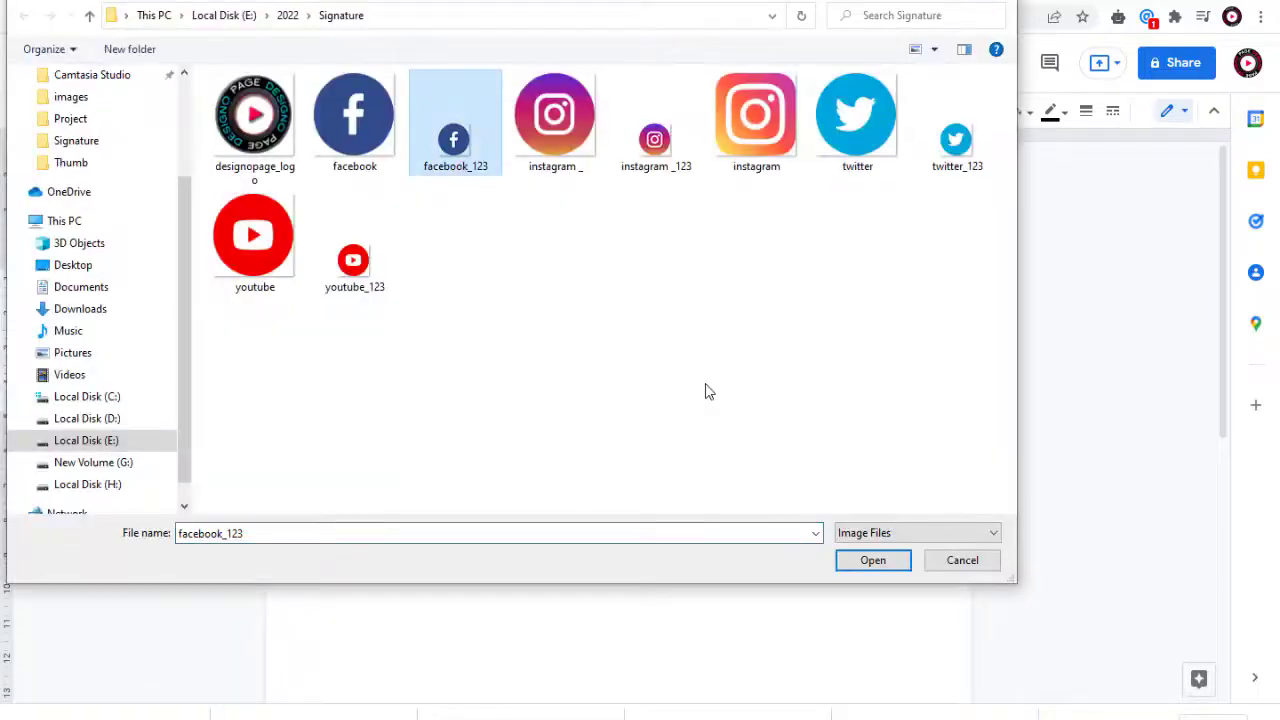
{"action": "left_click", "coordinate": [873, 560]}
{"action": "left_click", "coordinate": [186, 78]}
{"action": "mouse_move", "coordinate": [214, 117]}
{"action": "left_click", "coordinate": [461, 117]}
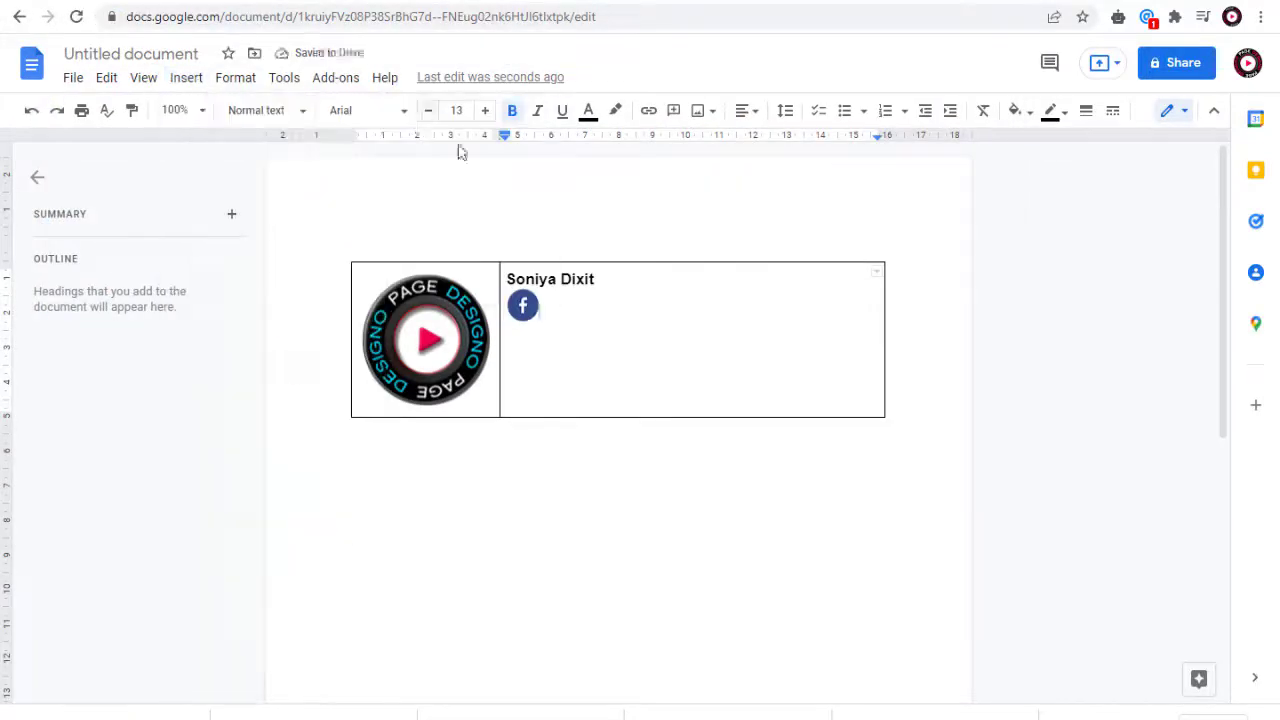
{"action": "left_click", "coordinate": [654, 214]}
{"action": "left_click", "coordinate": [954, 137], "text": "ctrl"}
{"action": "left_click", "coordinate": [351, 257], "text": "ctrl"}
{"action": "left_click", "coordinate": [871, 557]}
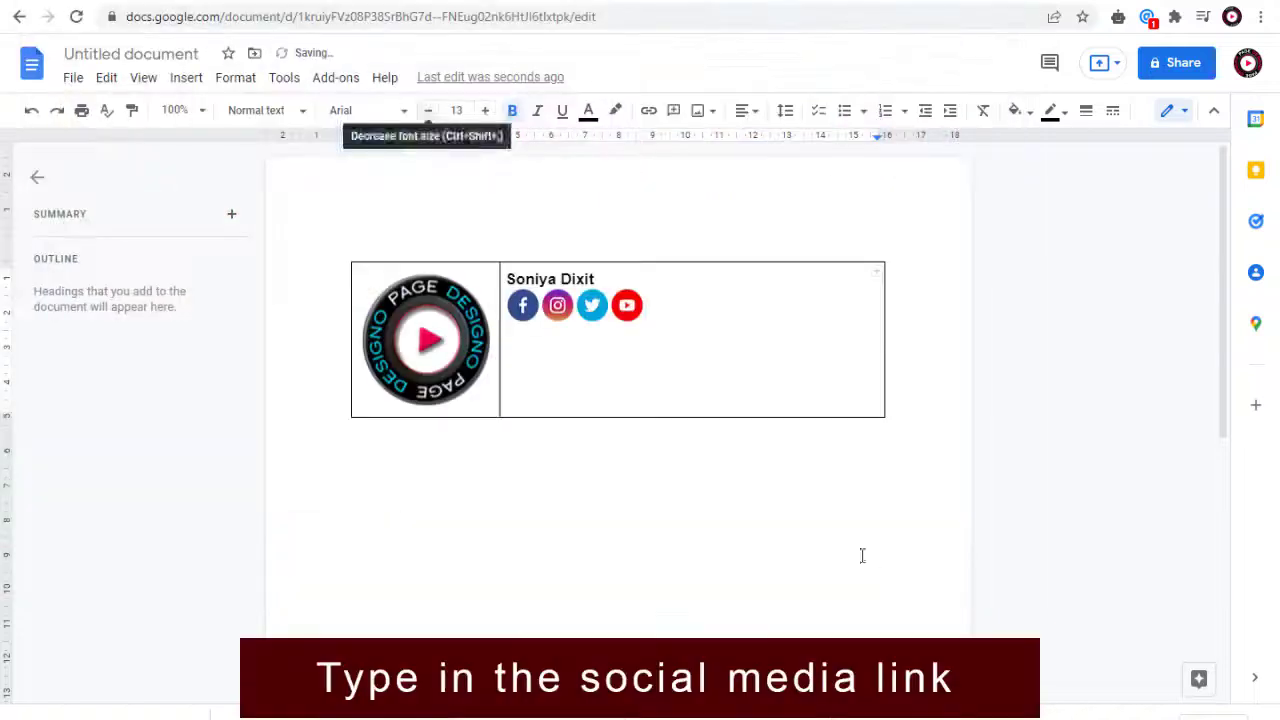
Step: Shrink the social media icons below the name to a smaller matching size
{"action": "left_click", "coordinate": [627, 306]}
{"action": "left_click_drag", "start_coordinate": [643, 321], "coordinate": [597, 309]}
{"action": "left_click", "coordinate": [592, 306]}
{"action": "left_click", "coordinate": [557, 306]}
{"action": "left_click_drag", "start_coordinate": [573, 321], "coordinate": [527, 309]}
{"action": "left_click", "coordinate": [522, 306]}
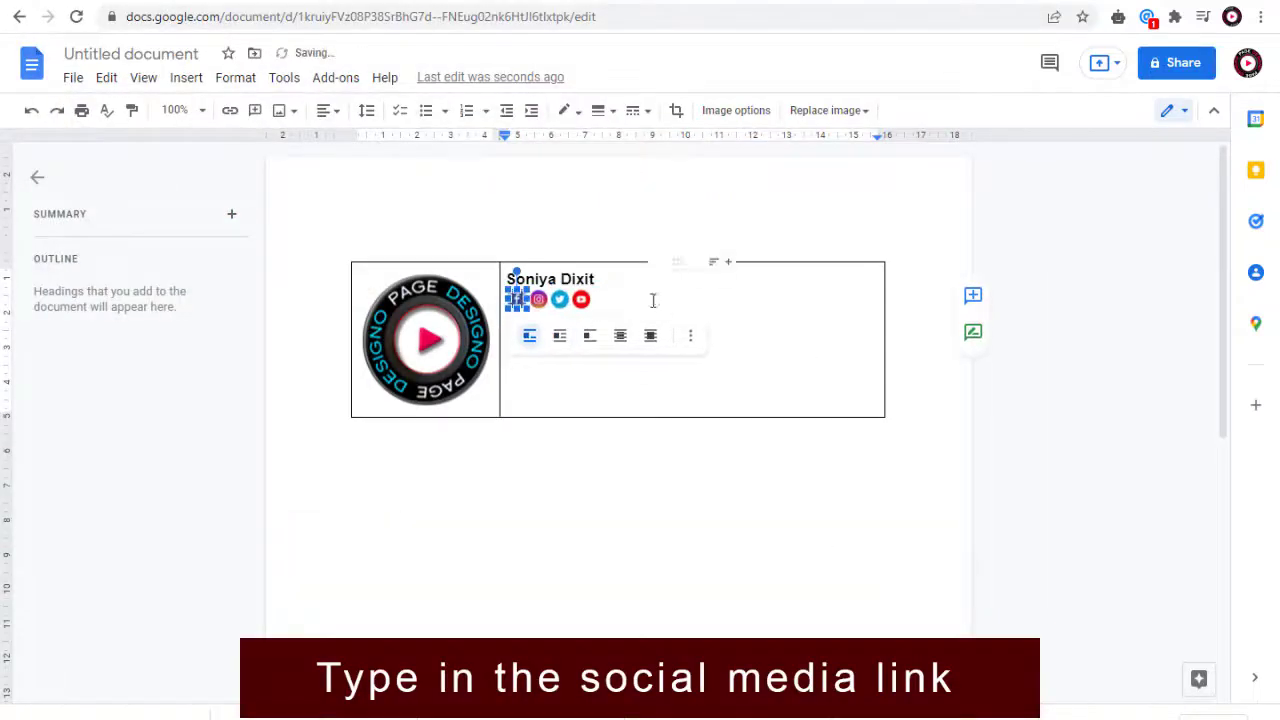
{"action": "key", "text": "ctrl+k"}
{"action": "type", "text": "www.facebook.com/designopage"}
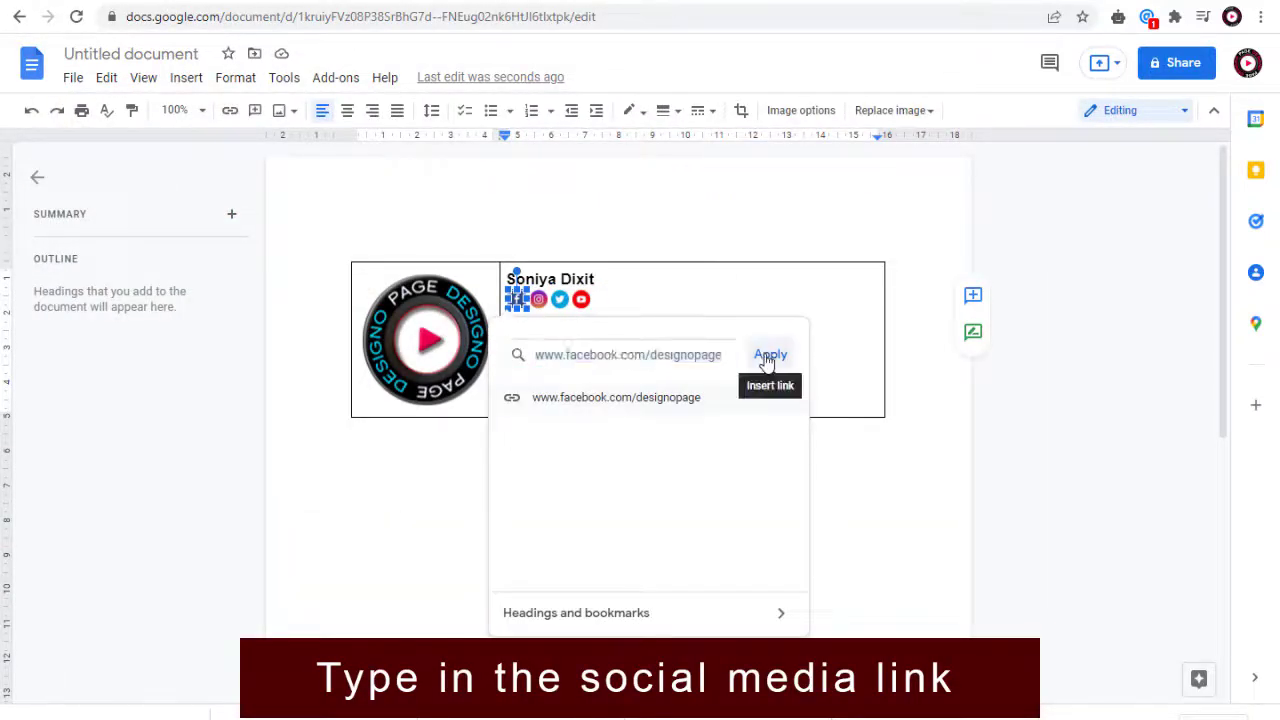
{"action": "left_click", "coordinate": [769, 357]}
{"action": "left_click", "coordinate": [538, 299]}
{"action": "key", "text": "ctrl+k"}
{"action": "type", "text": "www.instagram.com/designopage"}
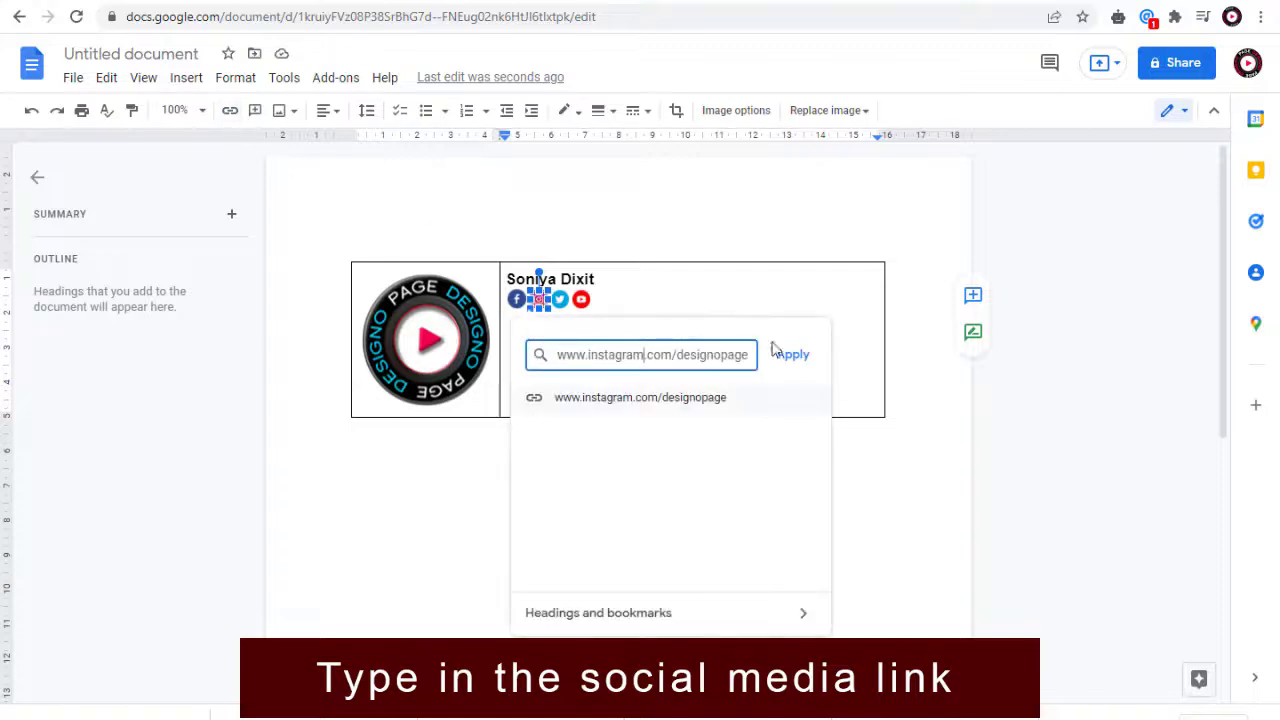
{"action": "left_click", "coordinate": [790, 355]}
{"action": "left_click", "coordinate": [559, 299]}
{"action": "key", "text": "ctrl+k"}
{"action": "type", "text": "www.twitter.com/designopage"}
{"action": "left_click", "coordinate": [818, 357]}
{"action": "left_click", "coordinate": [581, 299]}
{"action": "key", "text": "ctrl+k"}
{"action": "type", "text": "www.youtube.com/designopage"}
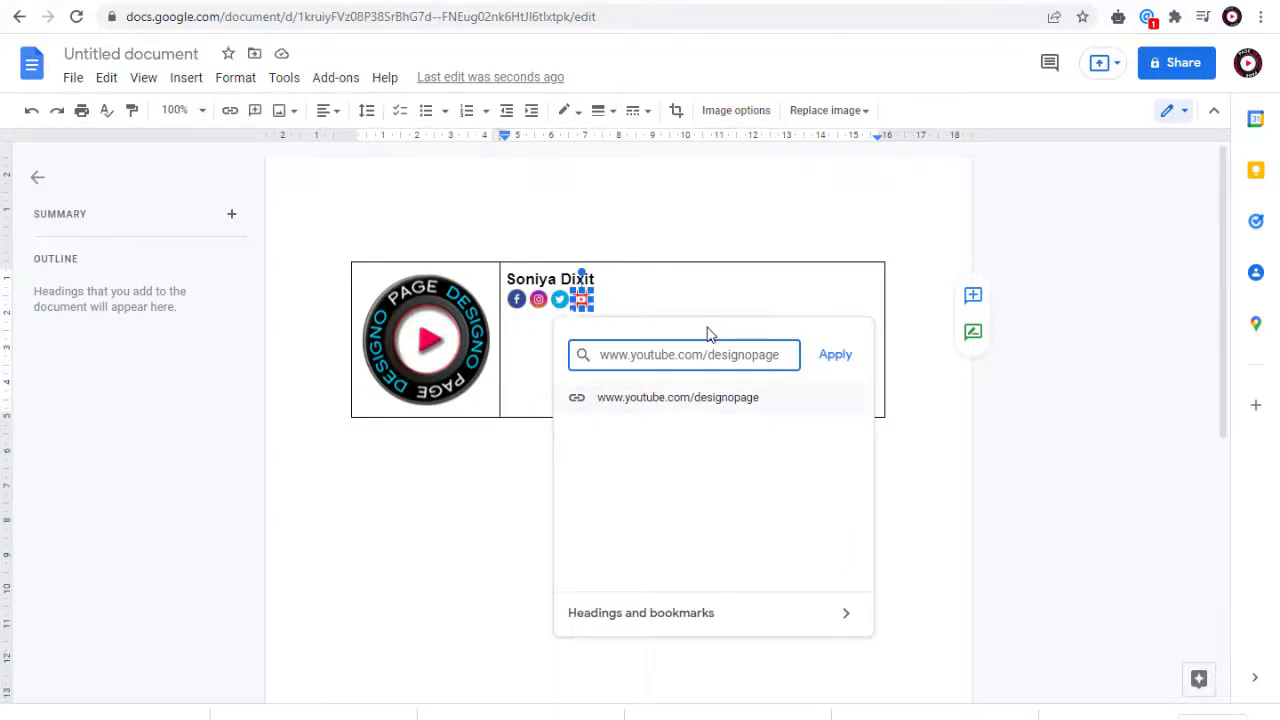
{"action": "left_click", "coordinate": [820, 357]}
Step: Add the line "Web & Graphic Designer" below the icons and format it in dark grey at font size 10
{"action": "key", "text": "Return"}
{"action": "type", "text": "Web & Graphic Designe"}
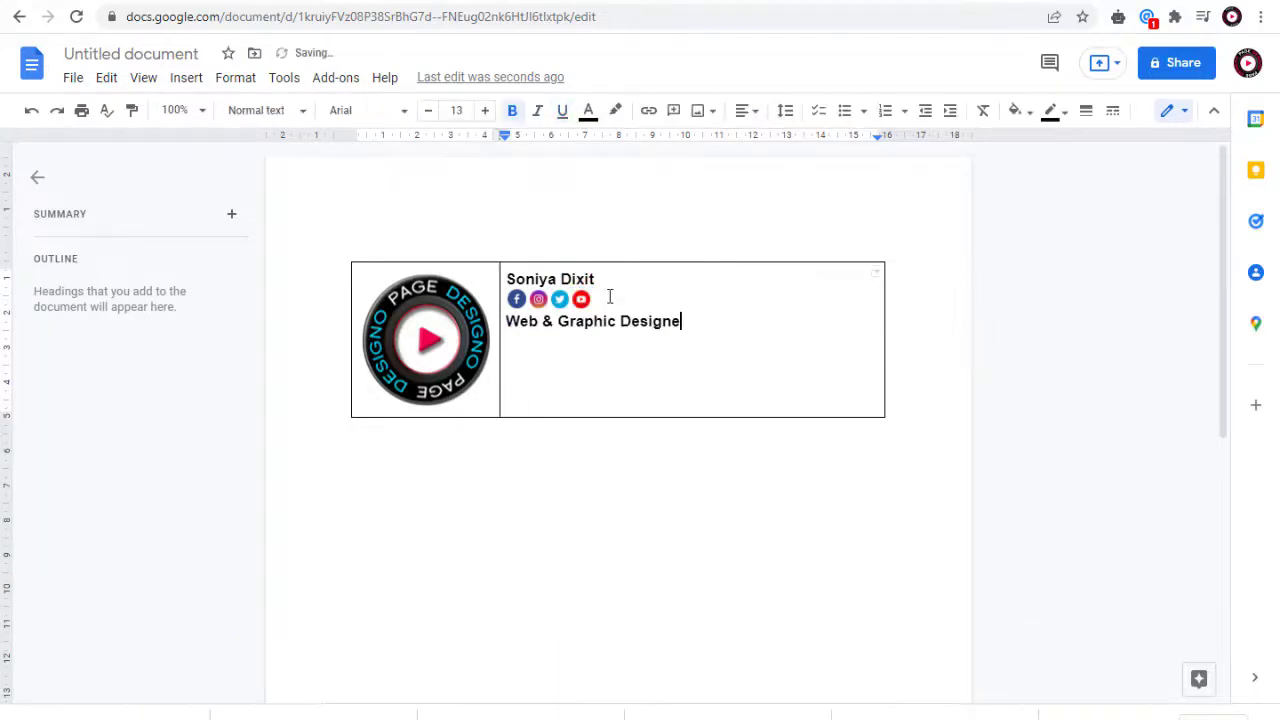
{"action": "type", "text": "r"}
{"action": "key", "text": "shift+Home"}
{"action": "left_click", "coordinate": [456, 110]}
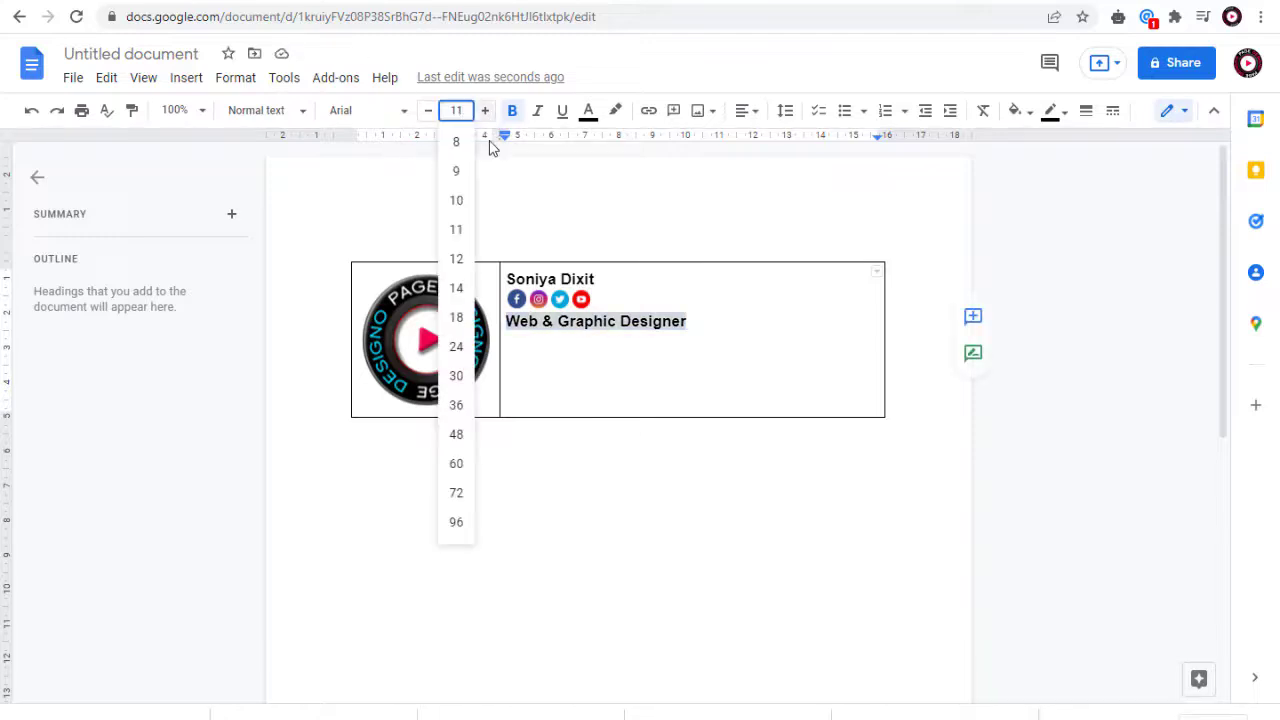
{"action": "left_click", "coordinate": [467, 205]}
{"action": "left_click", "coordinate": [588, 111]}
{"action": "left_click", "coordinate": [618, 203]}
{"action": "left_click", "coordinate": [704, 316]}
{"action": "key", "text": "Return"}
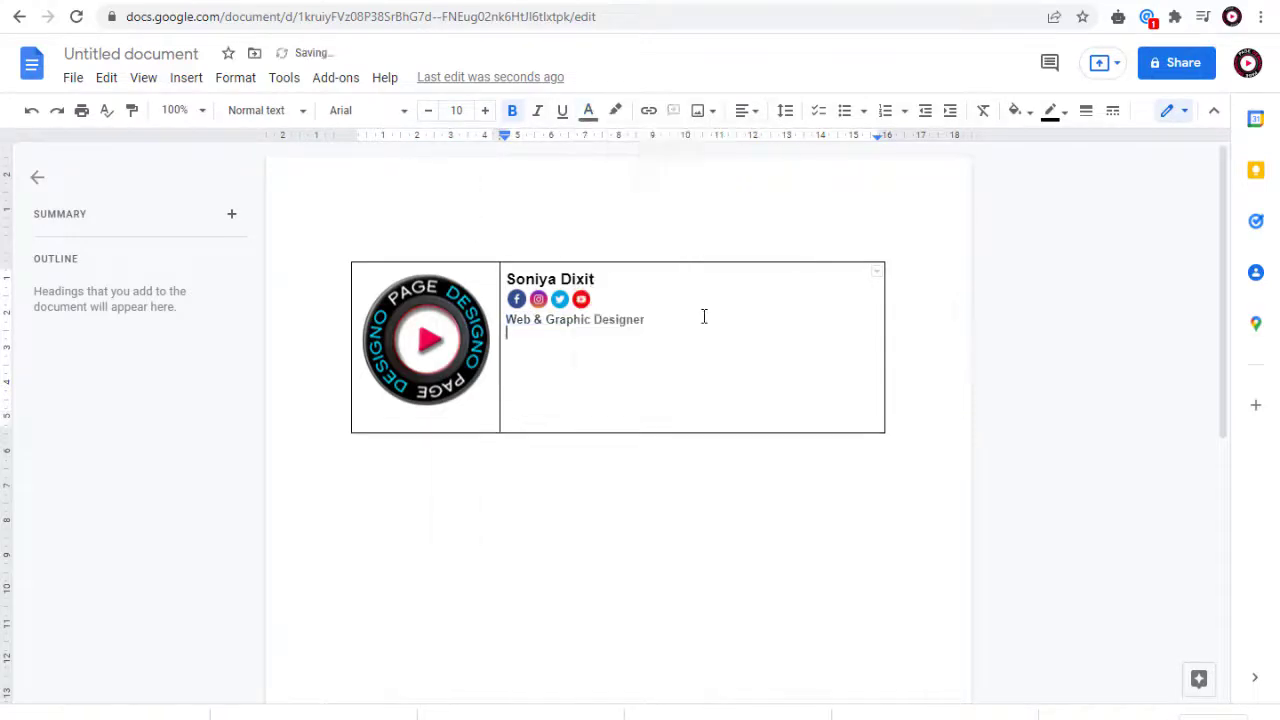
{"action": "type", "text": "www.designopage.com"}
{"action": "key", "text": "shift+Home"}
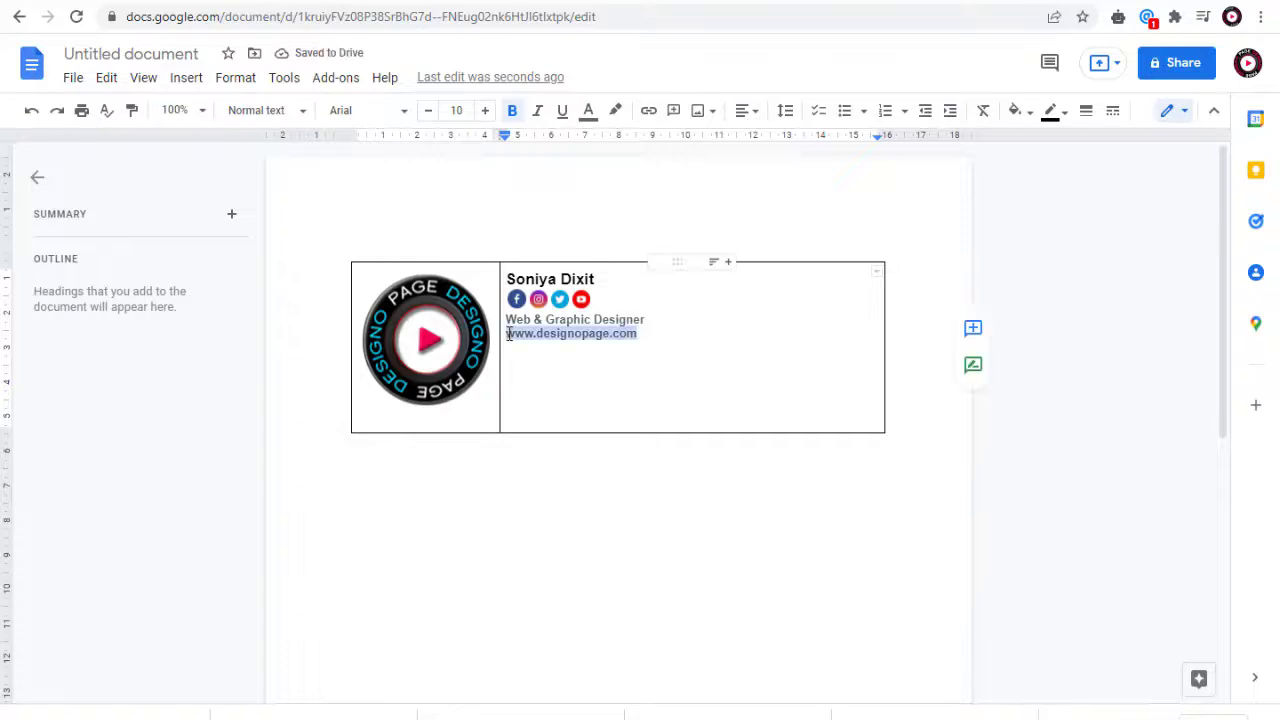
{"action": "left_click", "coordinate": [588, 111]}
{"action": "left_click", "coordinate": [654, 206]}
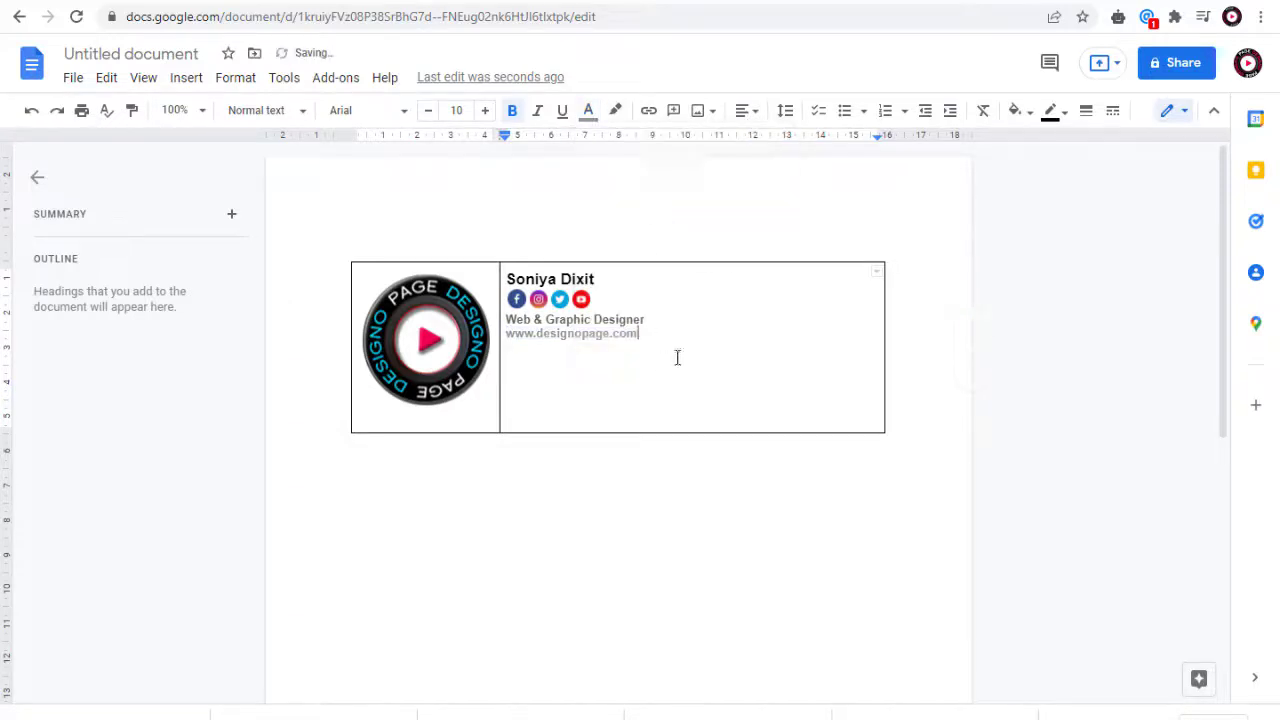
{"action": "left_click", "coordinate": [649, 110]}
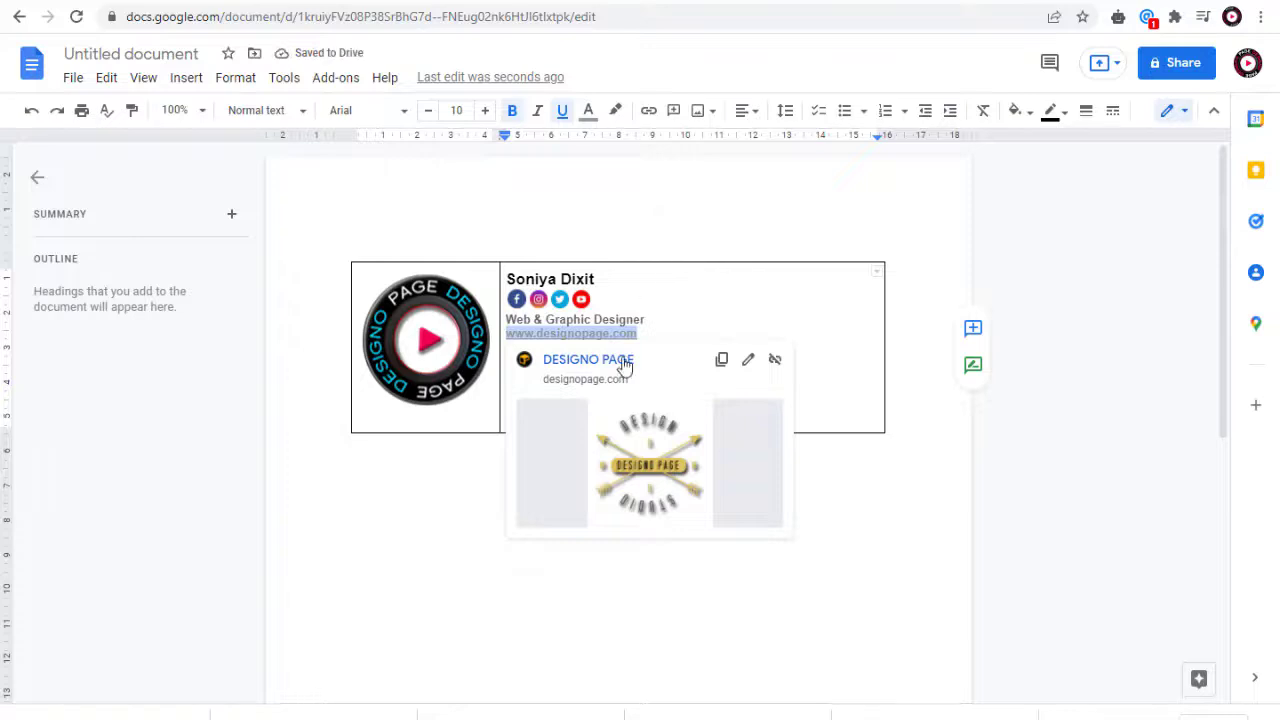
{"action": "left_click", "coordinate": [857, 403]}
Step: Shrink the logo image and narrow both table columns to fit their contents
{"action": "left_click", "coordinate": [488, 400]}
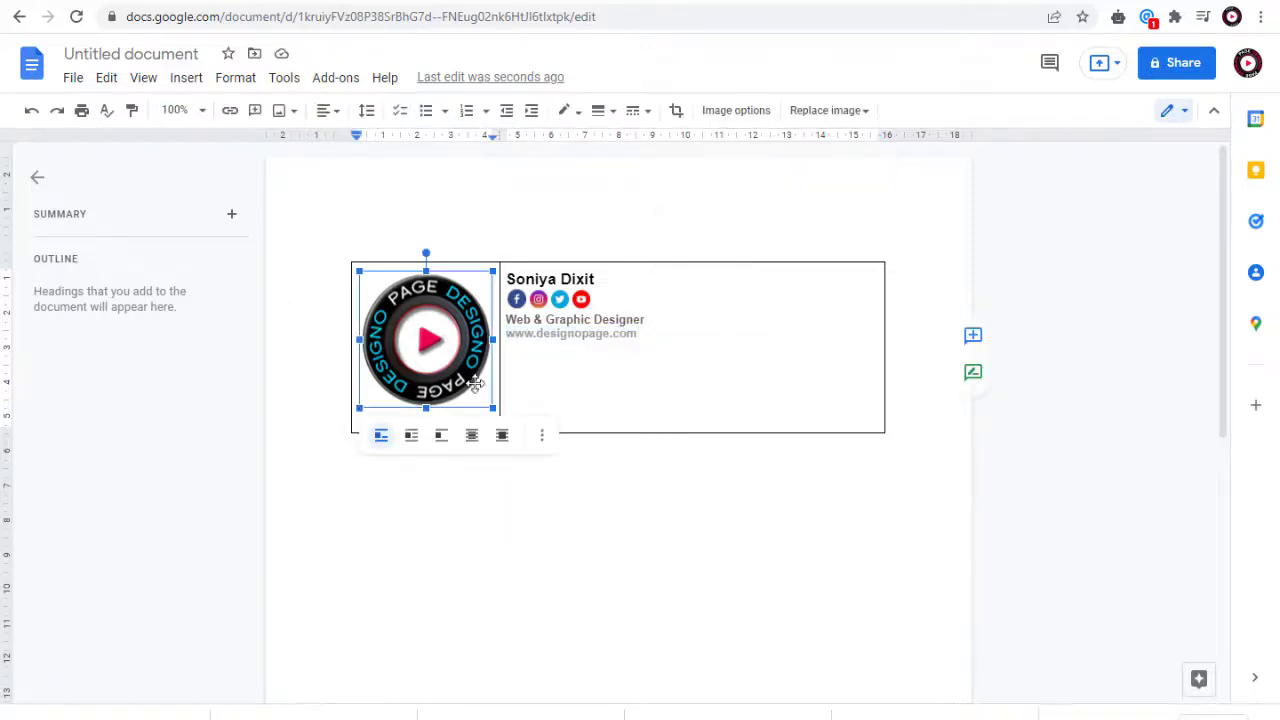
{"action": "left_click_drag", "start_coordinate": [492, 407], "coordinate": [440, 353]}
{"action": "left_click_drag", "start_coordinate": [500, 335], "coordinate": [441, 330]}
{"action": "left_click_drag", "start_coordinate": [885, 326], "coordinate": [600, 327]}
Step: Select the outer table borders beside, above and below the logo and text, and colour them white
{"action": "left_click", "coordinate": [350, 323]}
{"action": "left_click", "coordinate": [397, 378], "text": "shift"}
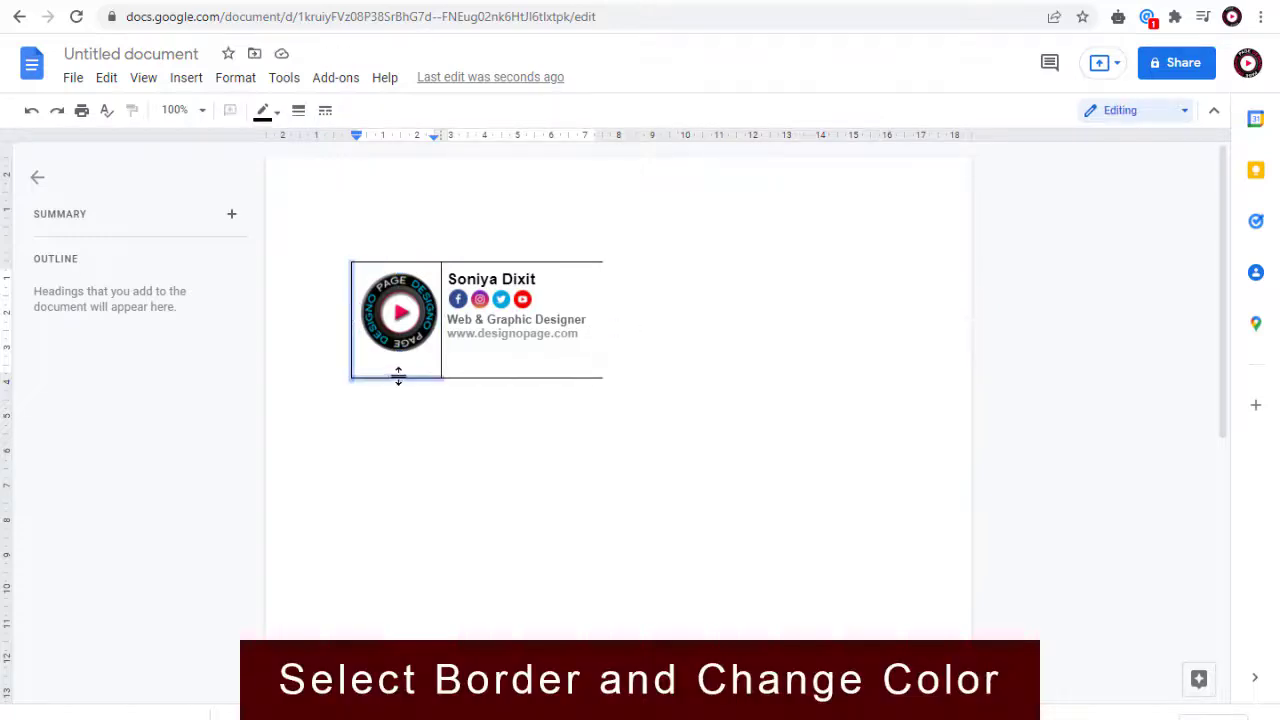
{"action": "left_click", "coordinate": [429, 261], "text": "shift"}
{"action": "left_click", "coordinate": [470, 262], "text": "shift"}
{"action": "left_click", "coordinate": [508, 378], "text": "shift"}
{"action": "left_click", "coordinate": [263, 110]}
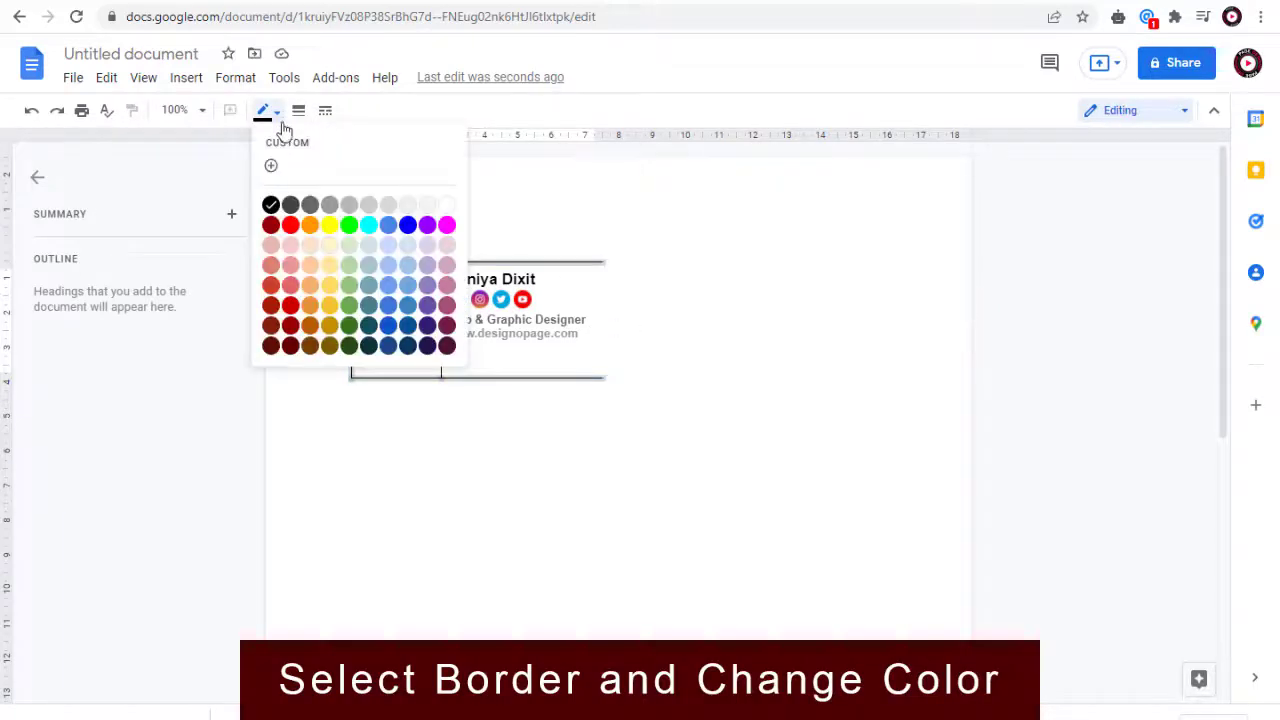
{"action": "left_click", "coordinate": [460, 208]}
{"action": "left_click", "coordinate": [740, 322]}
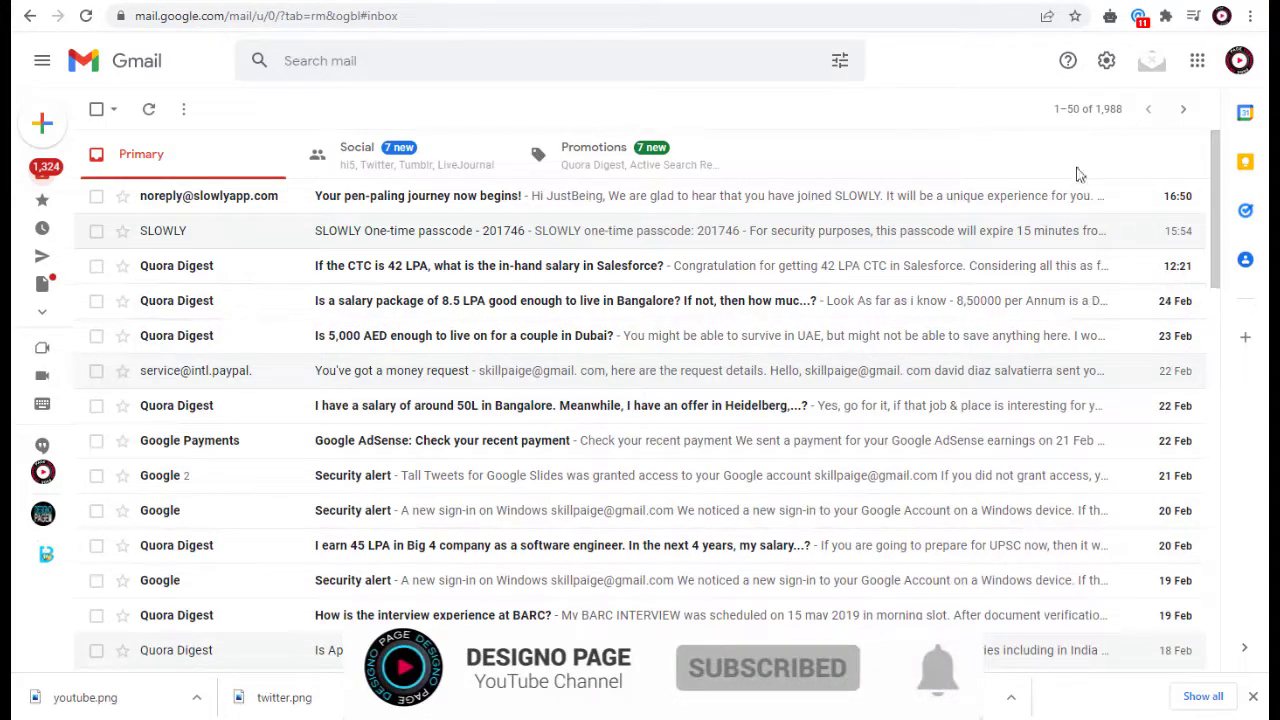
Step: Switch to Gmail and open its full settings page
{"action": "left_click", "coordinate": [1106, 60]}
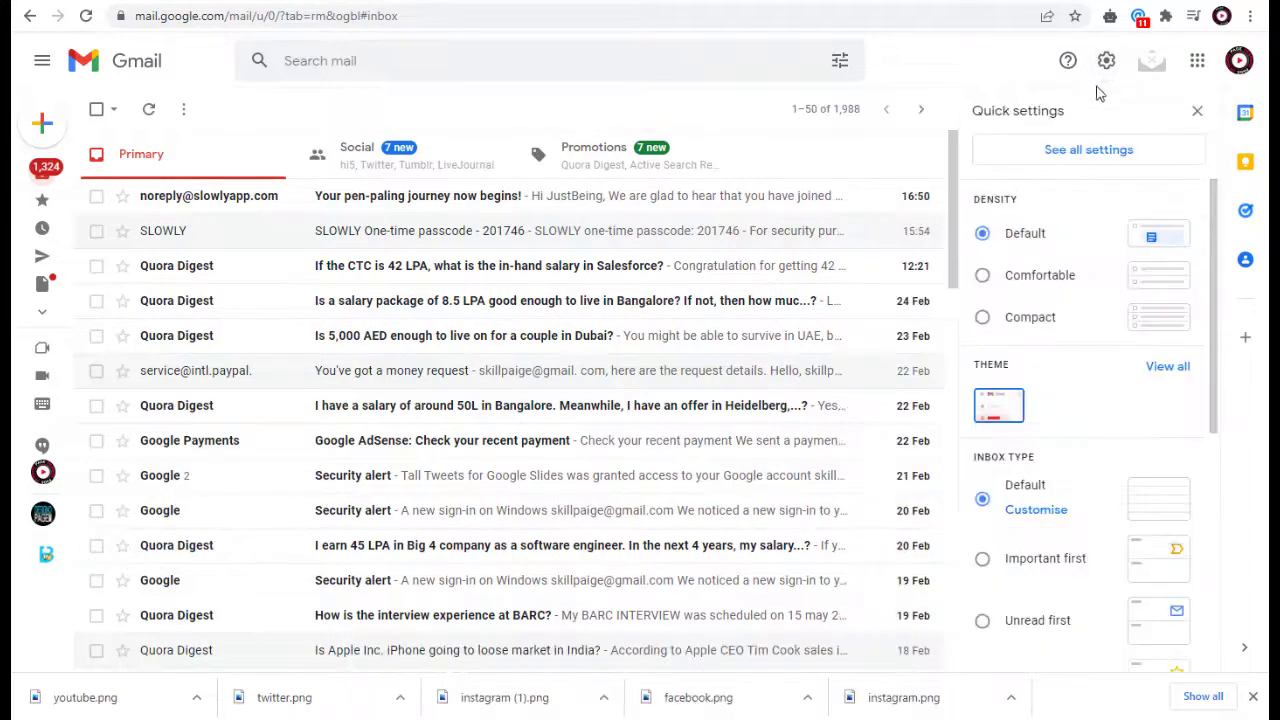
{"action": "left_click", "coordinate": [1087, 150]}
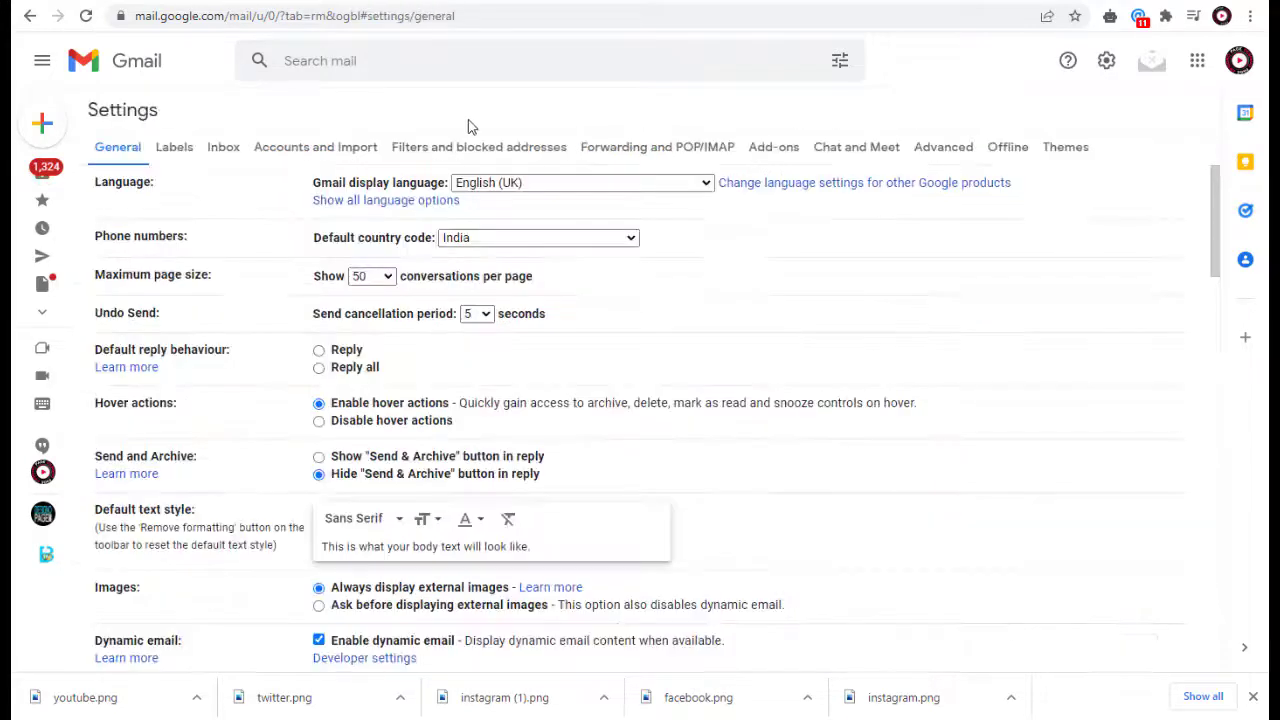
Step: Create a new Gmail signature named Business Email
{"action": "left_click_drag", "start_coordinate": [1214, 242], "coordinate": [1229, 580]}
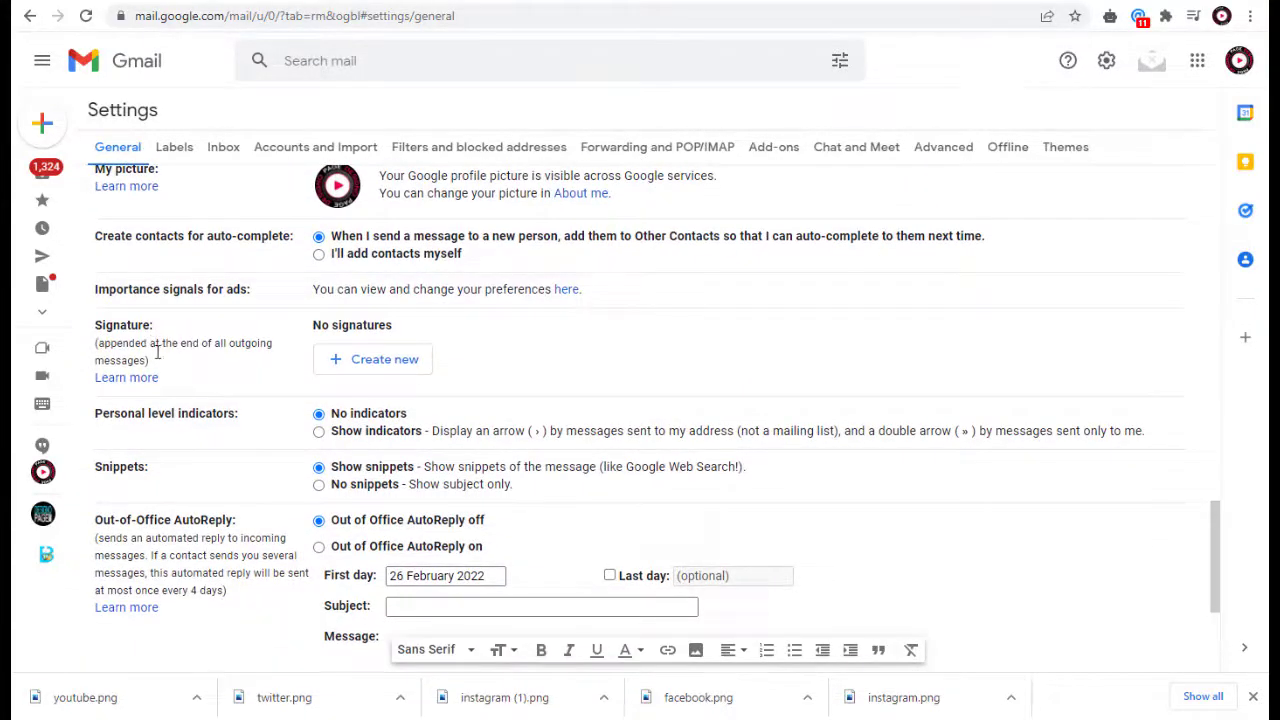
{"action": "left_click", "coordinate": [373, 362]}
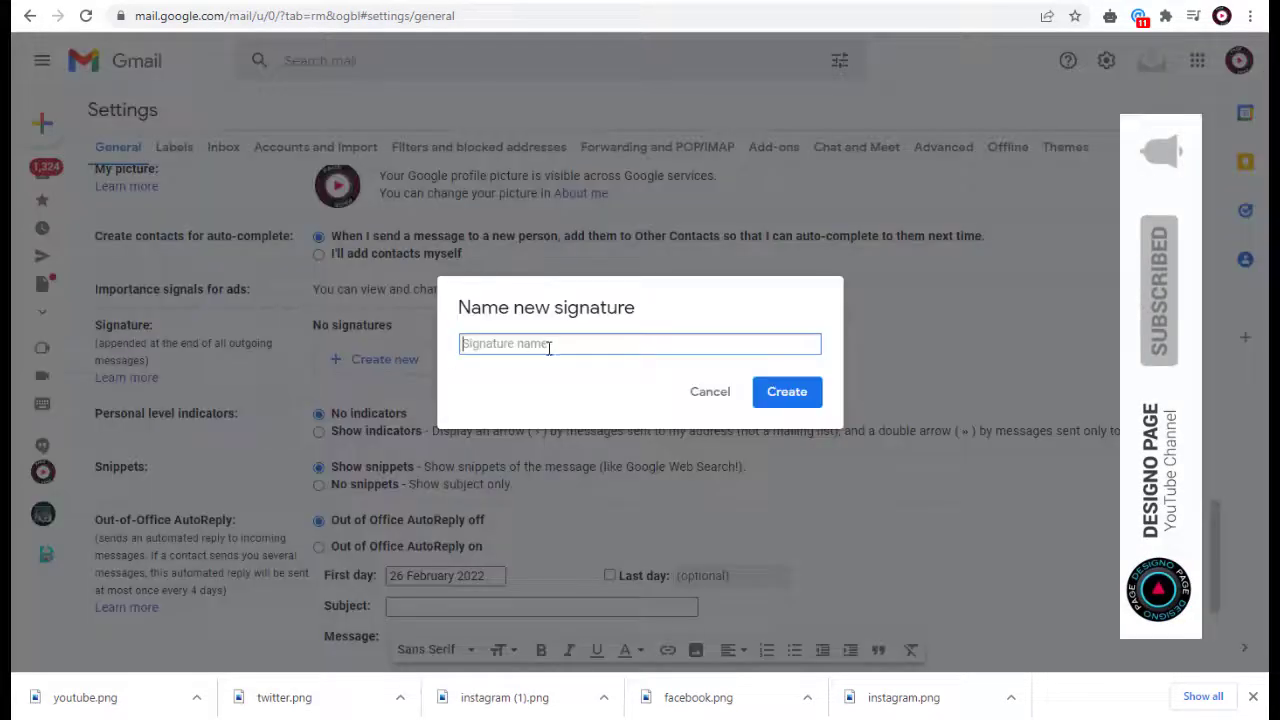
{"action": "type", "text": "Business Email"}
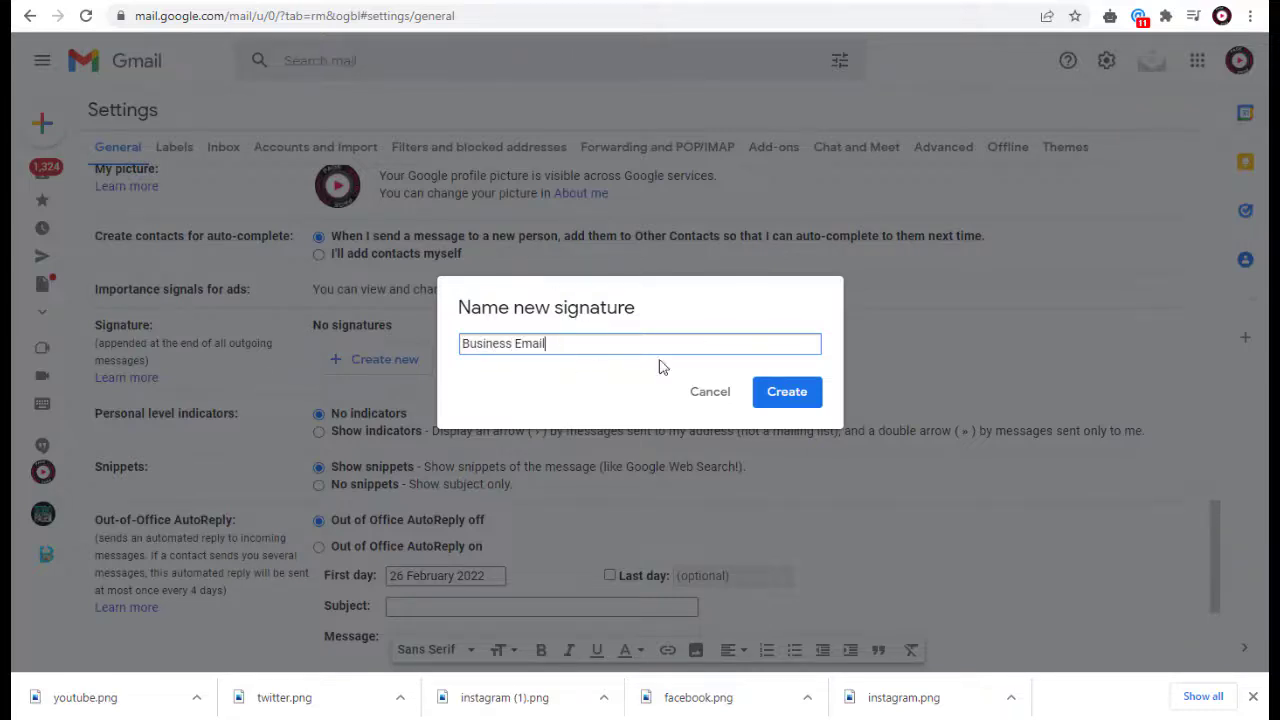
{"action": "left_click", "coordinate": [801, 394]}
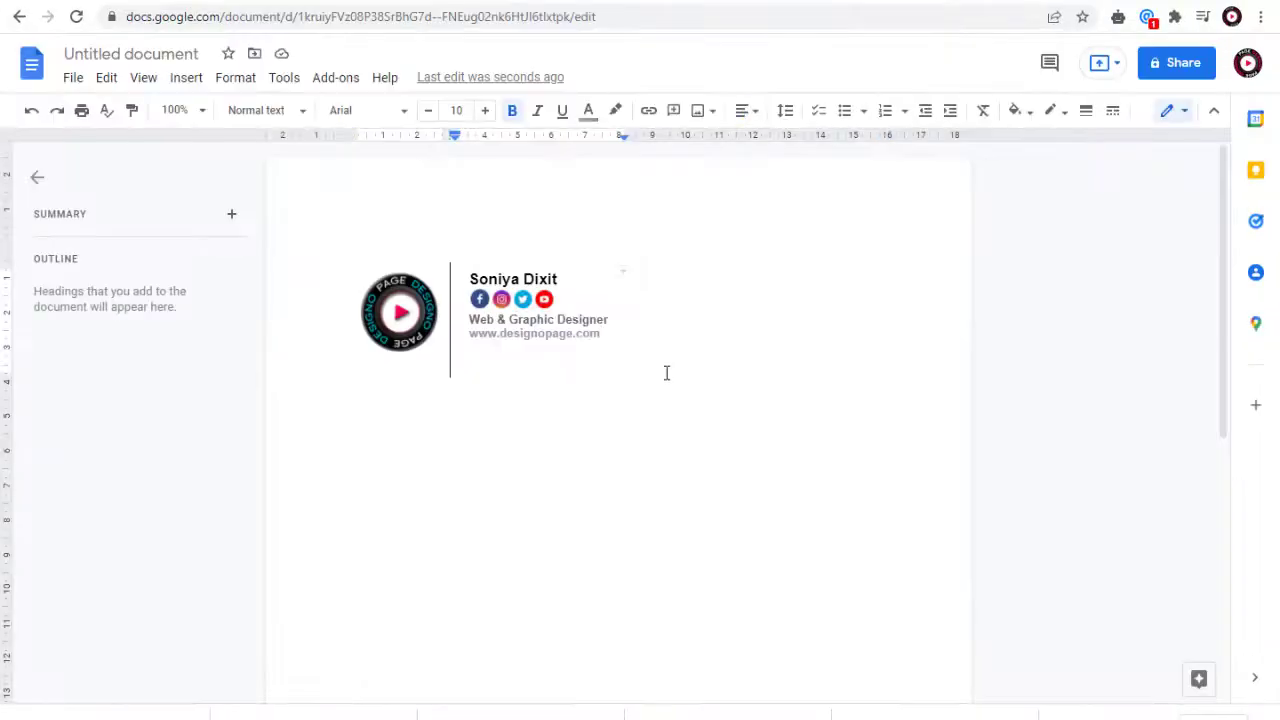
Step: Switch to the Google Docs document and copy the entire signature table with its logo, text and social icons
{"action": "key", "text": "ctrl+a"}
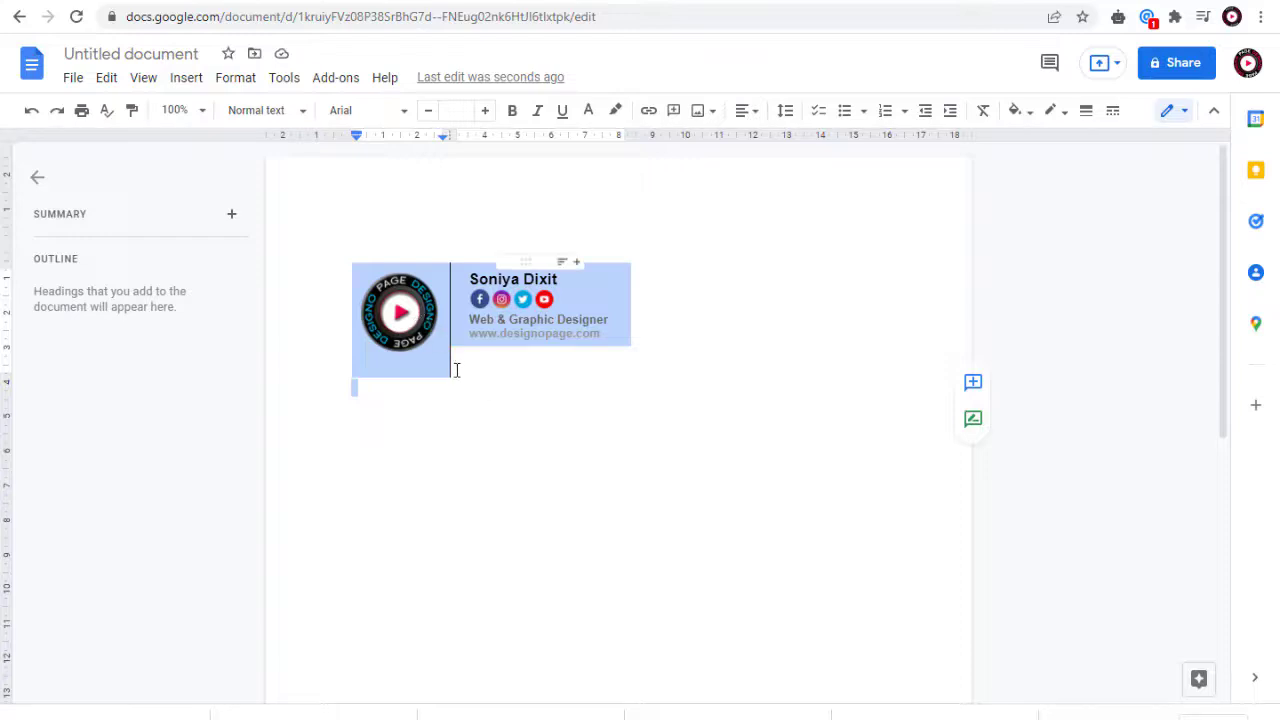
{"action": "left_click", "coordinate": [623, 395]}
{"action": "key", "text": "ctrl+a"}
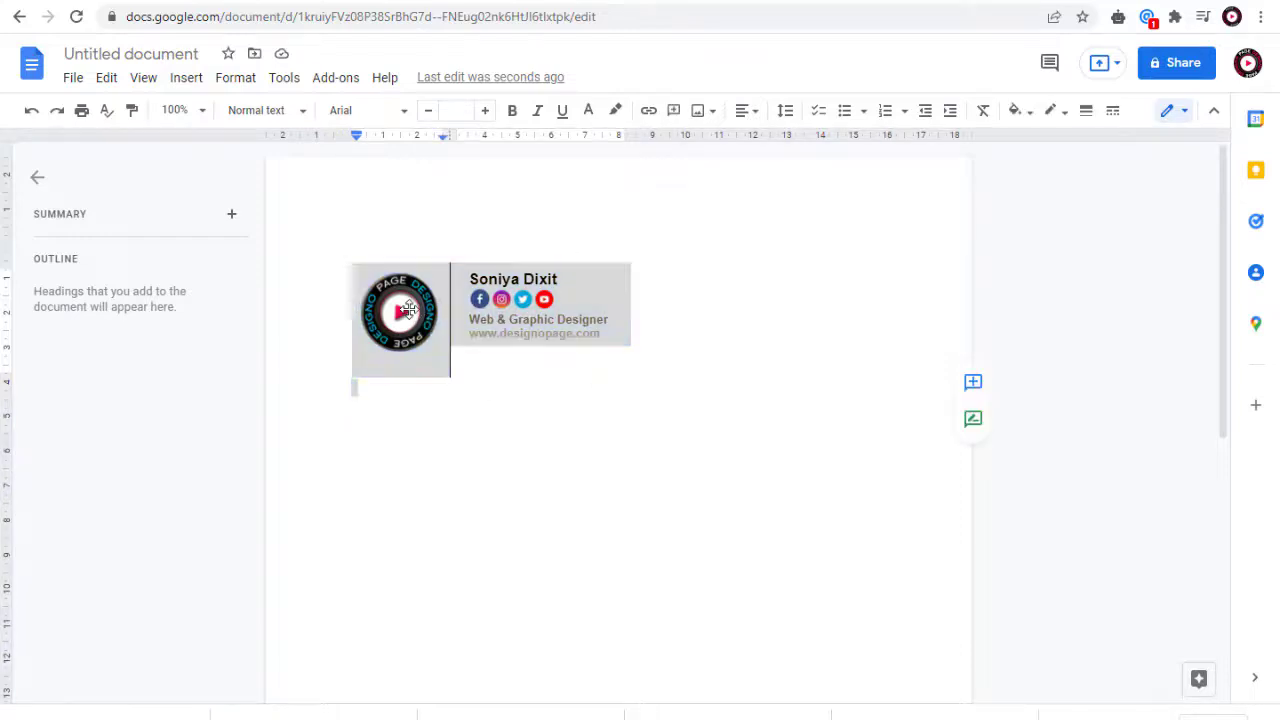
{"action": "right_click", "coordinate": [410, 195]}
{"action": "left_click", "coordinate": [464, 243]}
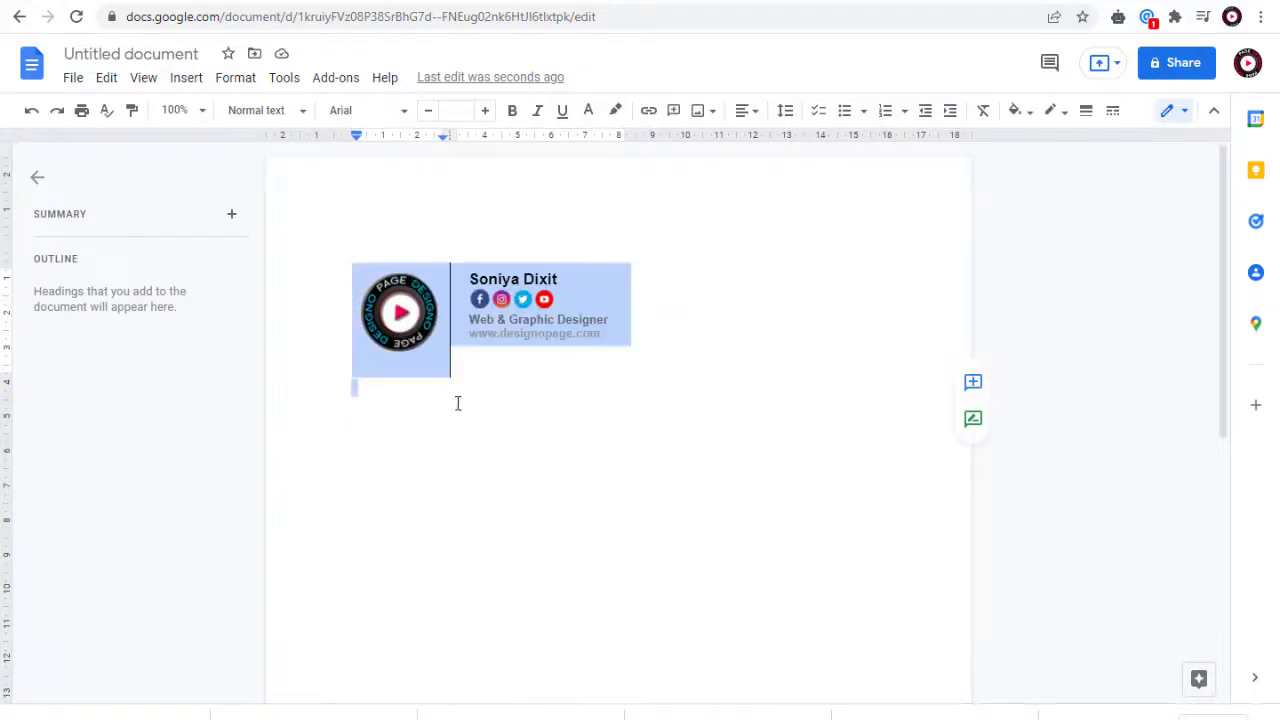
Step: Return to Gmail and paste the copied design into the Business Email signature's content
{"action": "left_click", "coordinate": [792, 4]}
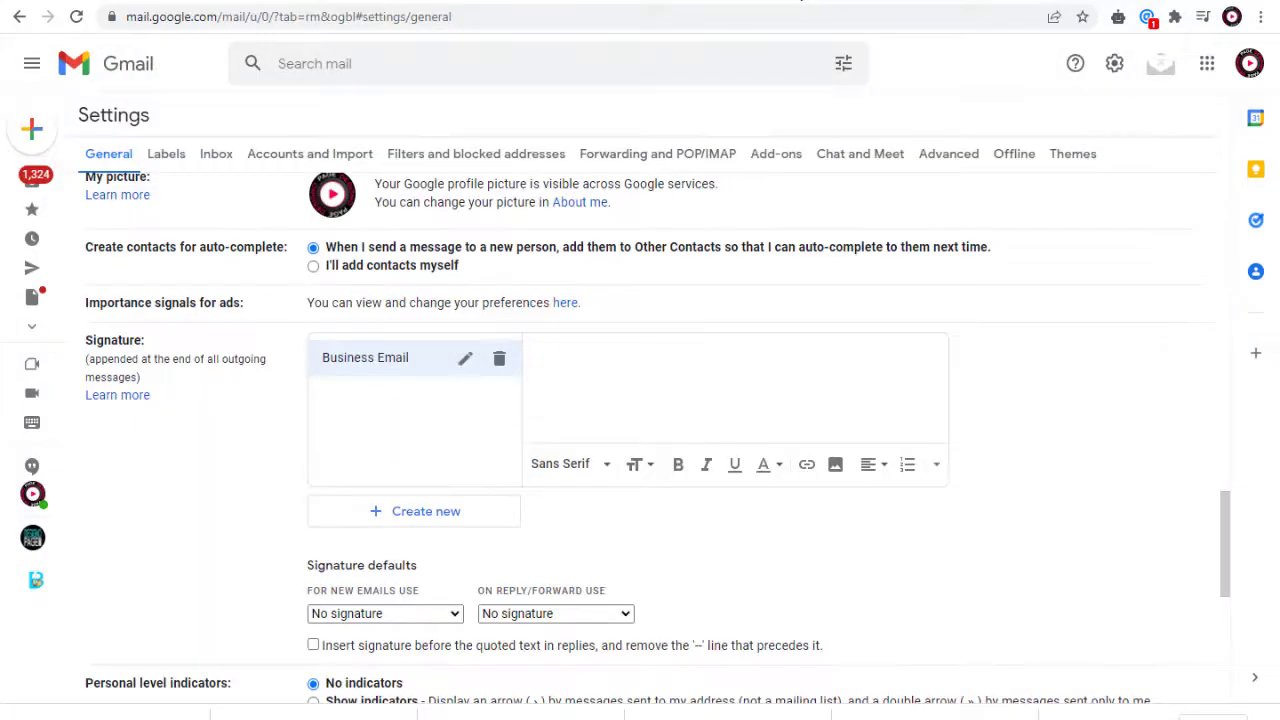
{"action": "right_click", "coordinate": [546, 358]}
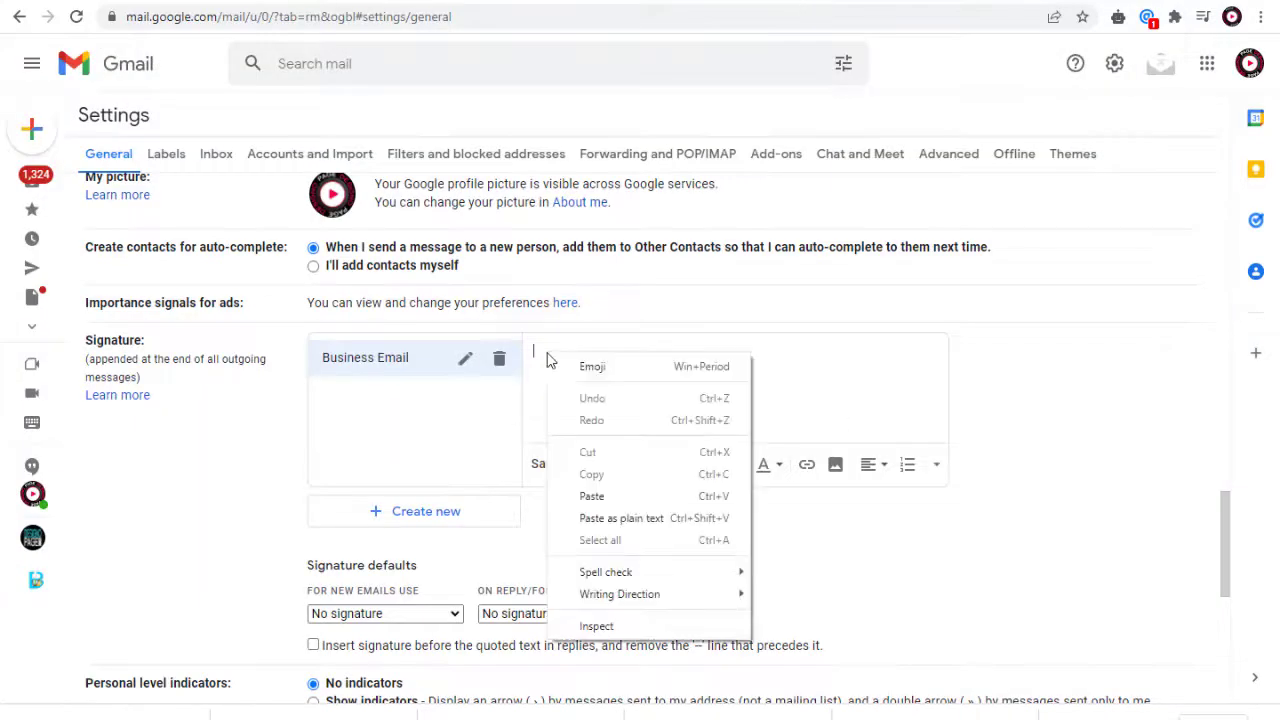
{"action": "left_click", "coordinate": [593, 497]}
{"action": "scroll", "coordinate": [885, 410], "scroll_direction": "up", "scroll_amount": 1}
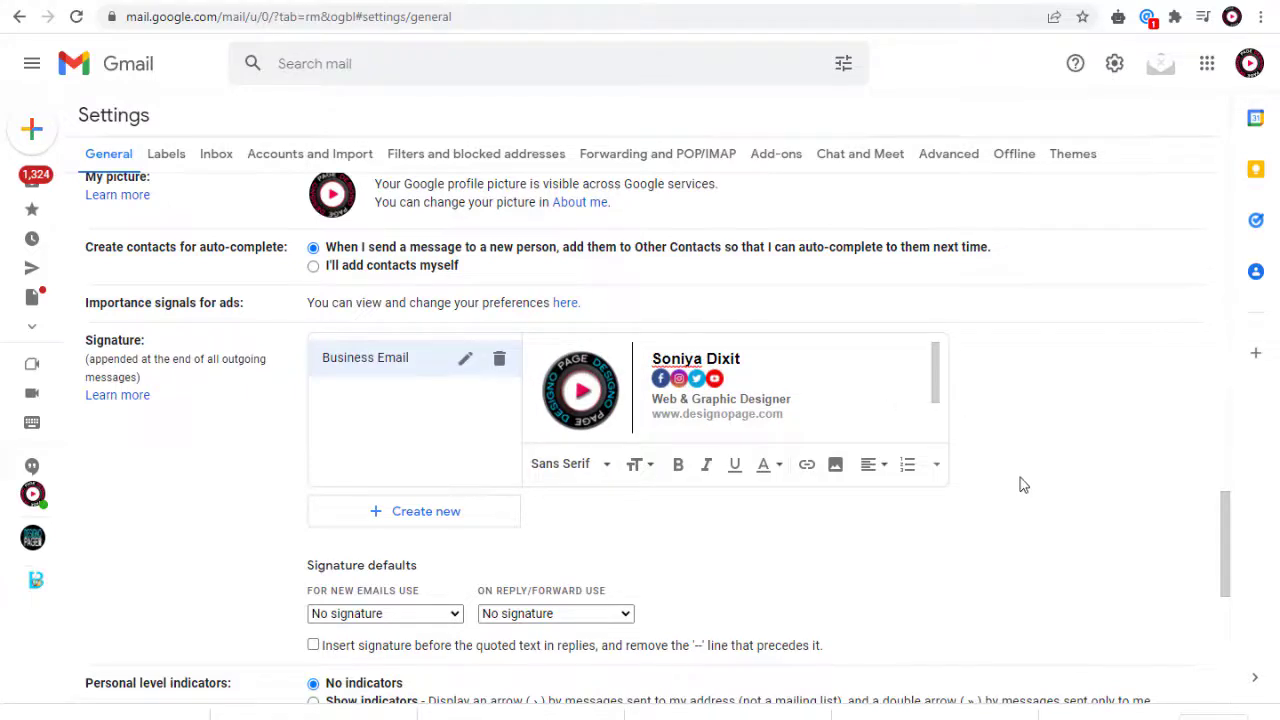
Step: Set Business Email as the default signature for new emails and for replies and forwards
{"action": "left_click", "coordinate": [455, 613]}
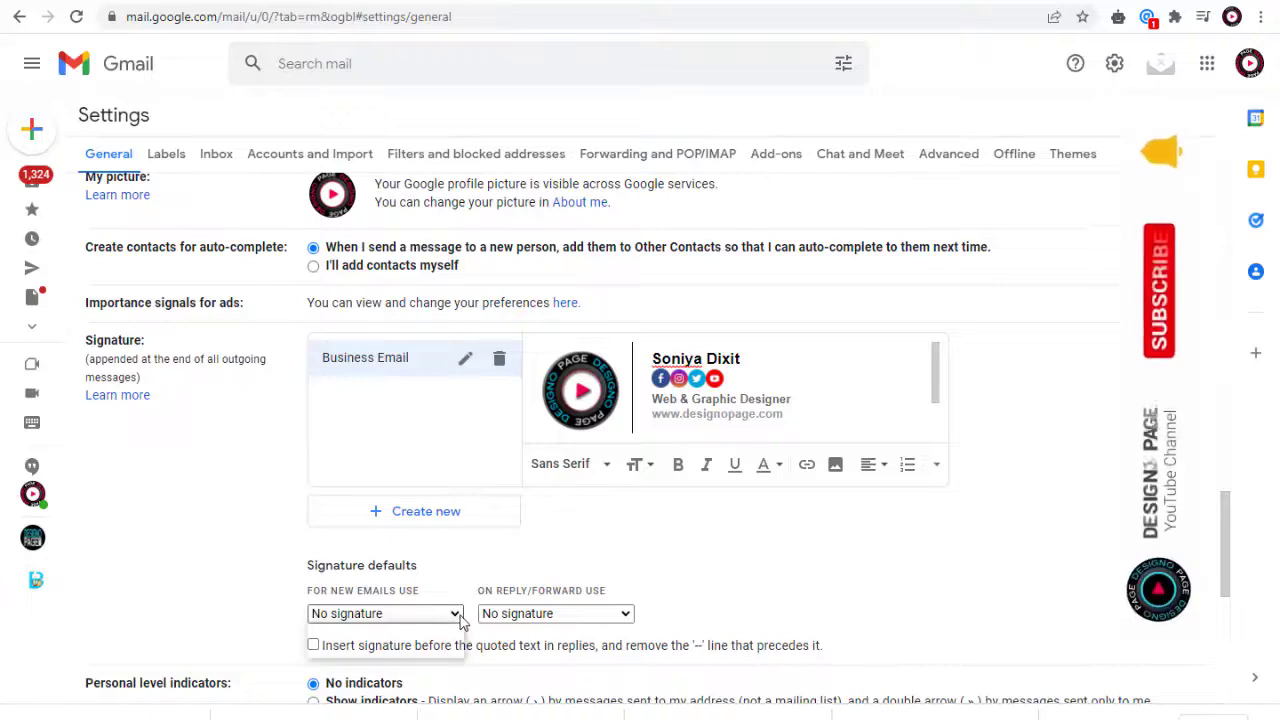
{"action": "left_click", "coordinate": [415, 648]}
{"action": "left_click_drag", "start_coordinate": [308, 590], "coordinate": [614, 596]}
{"action": "left_click", "coordinate": [438, 601]}
{"action": "left_click", "coordinate": [697, 599]}
{"action": "left_click", "coordinate": [628, 614]}
{"action": "left_click", "coordinate": [560, 648]}
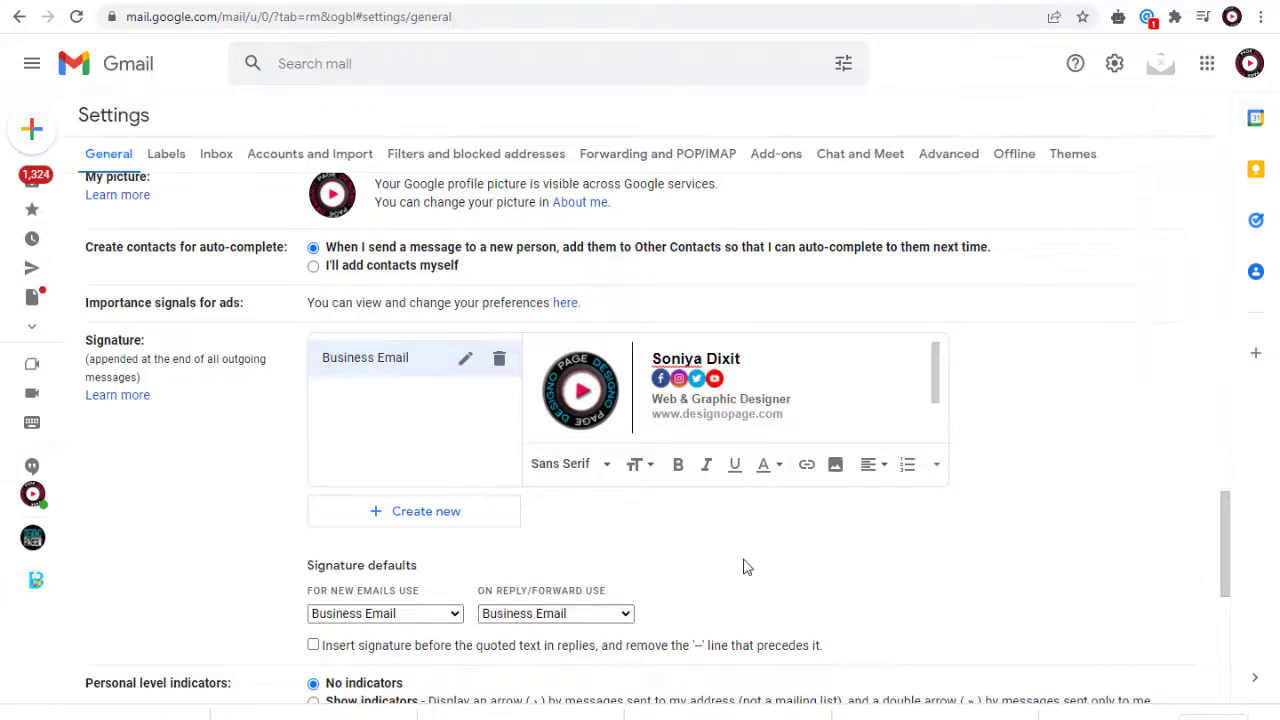
Step: Save the settings changes and start a new email message from the inbox
{"action": "scroll", "coordinate": [760, 571], "scroll_direction": "down", "scroll_amount": 5}
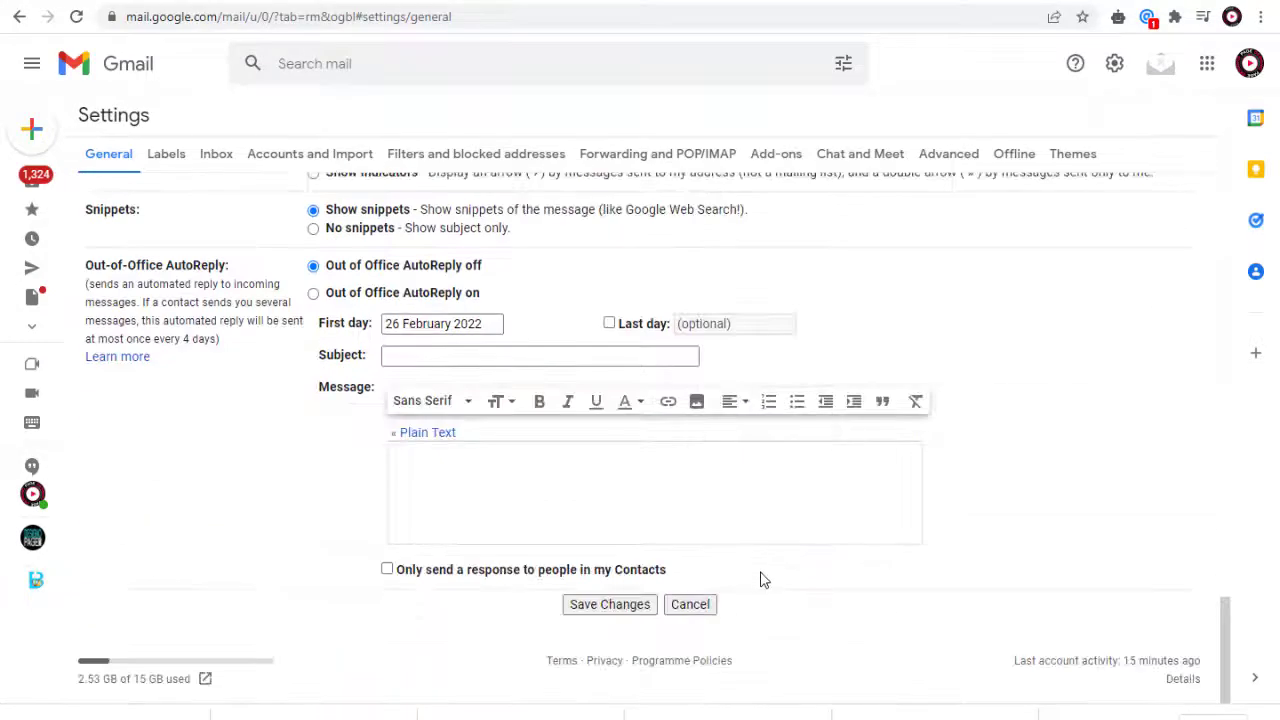
{"action": "left_click", "coordinate": [620, 608]}
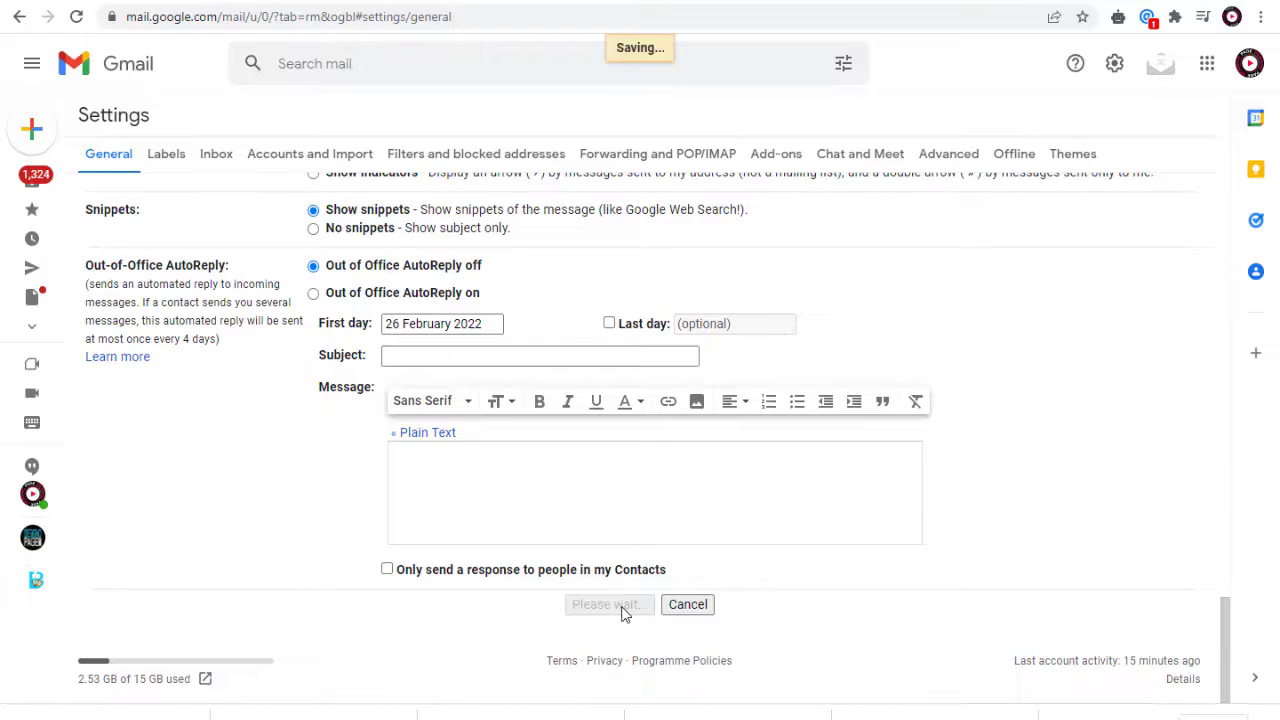
{"action": "left_click", "coordinate": [38, 131]}
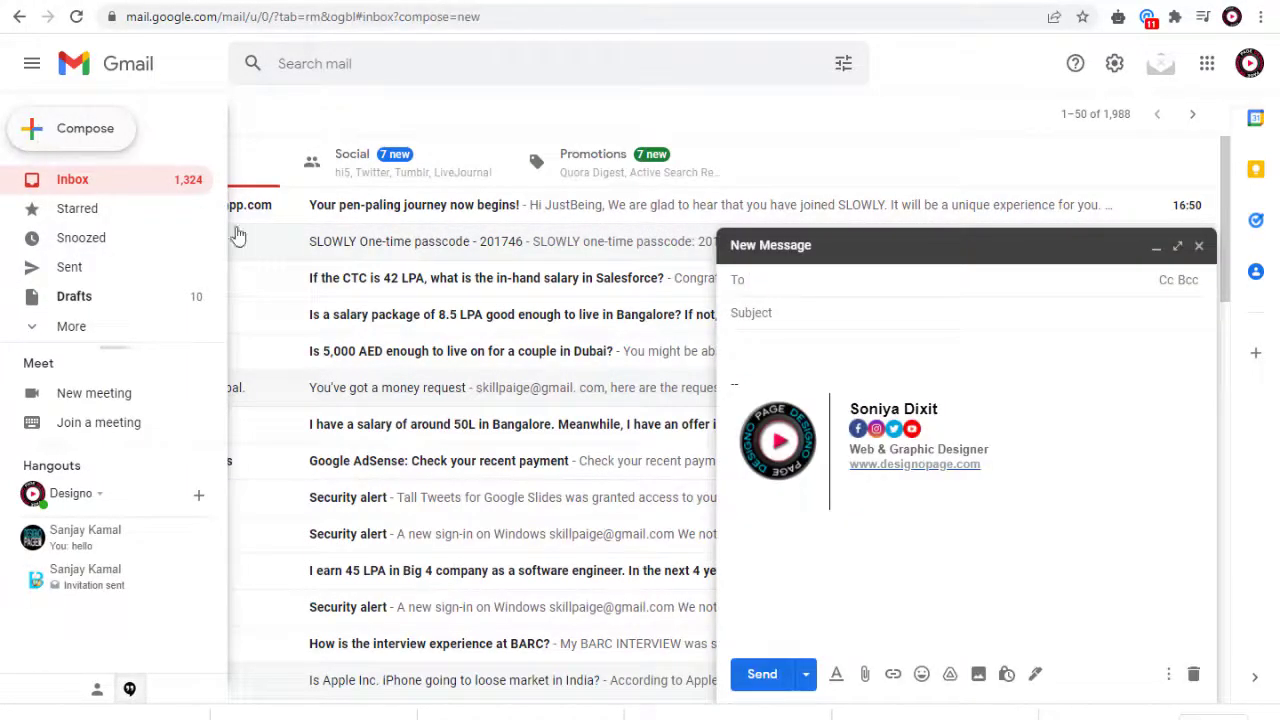